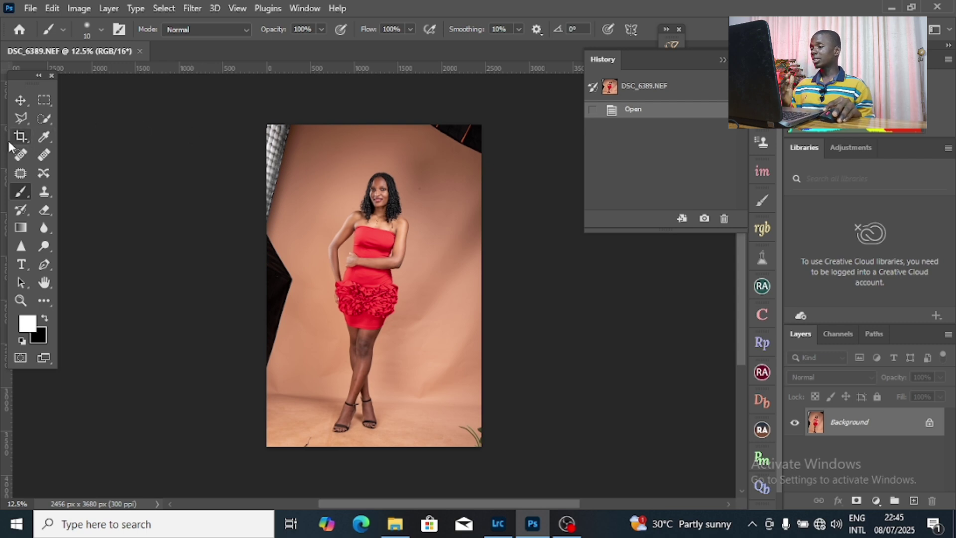
Expand the canvas to a 4:5 portrait crop of about 2944 x 3680 px that contains the whole photo
{"action": "left_click", "coordinate": [22, 138]}
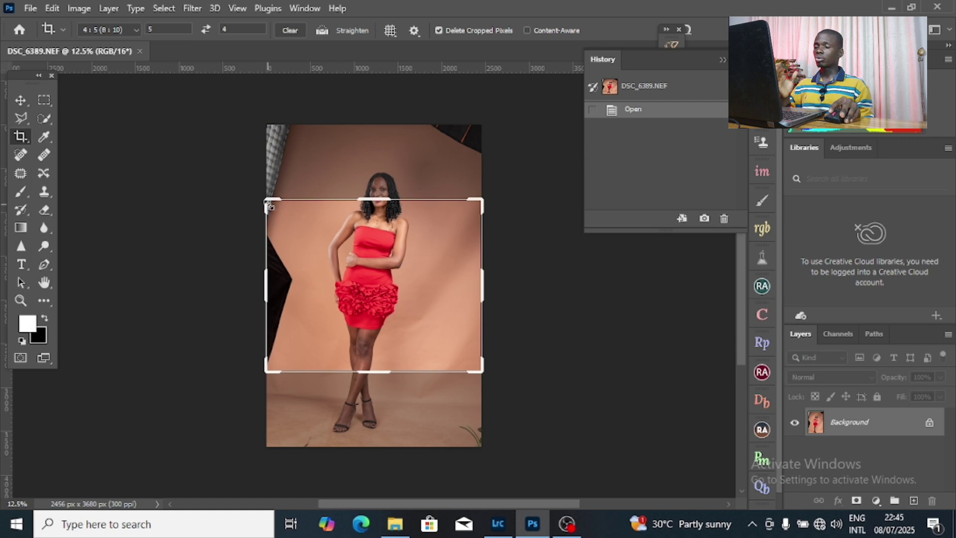
{"action": "left_click", "coordinate": [206, 29]}
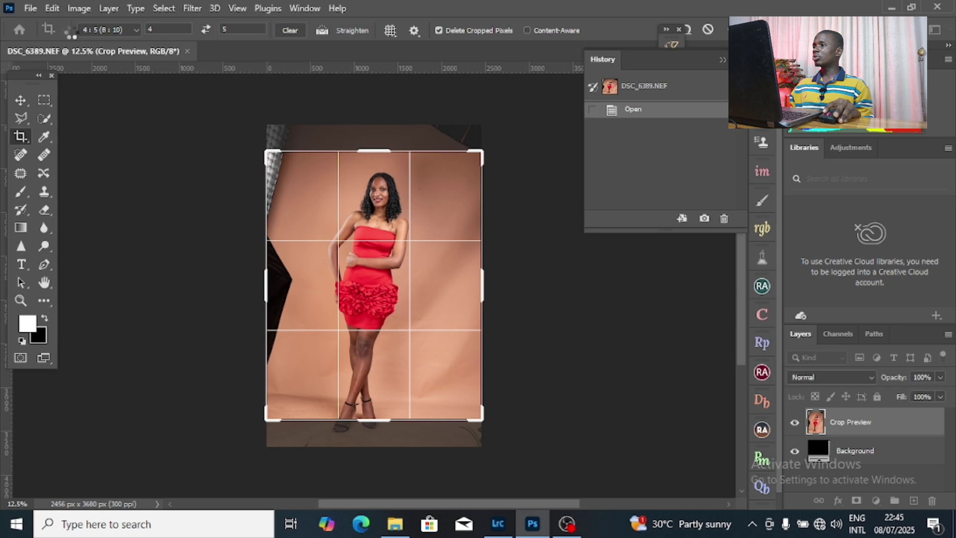
{"action": "left_click", "coordinate": [89, 31]}
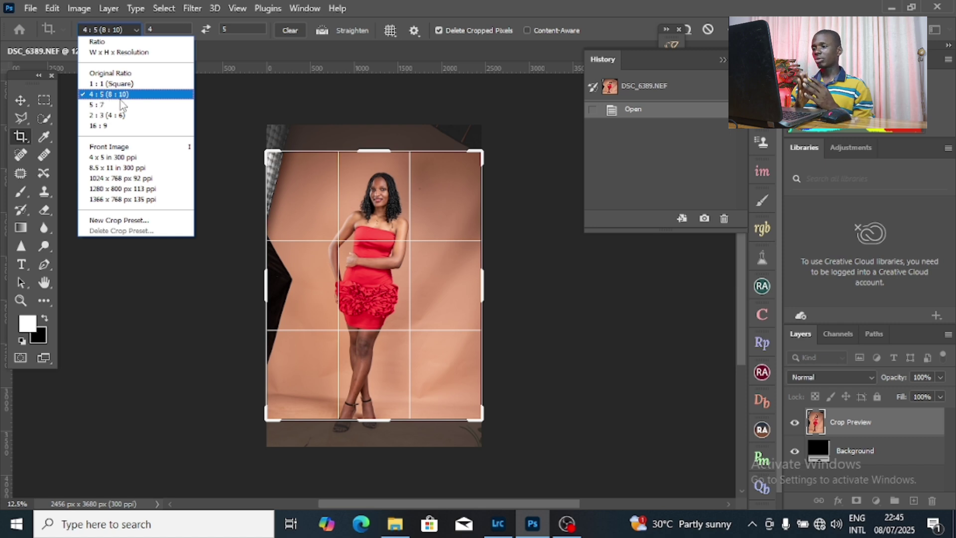
{"action": "left_click", "coordinate": [281, 172]}
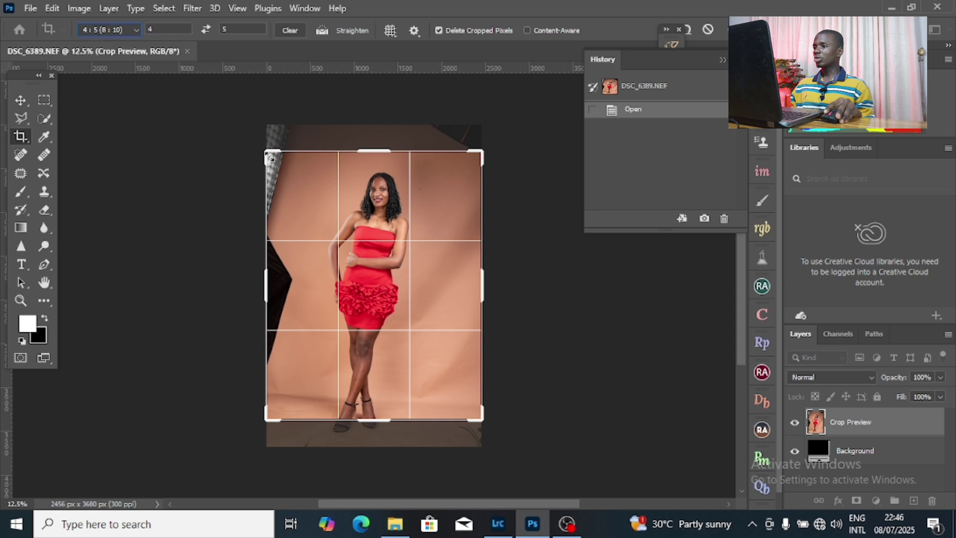
{"action": "left_click_drag", "start_coordinate": [269, 157], "coordinate": [255, 140]}
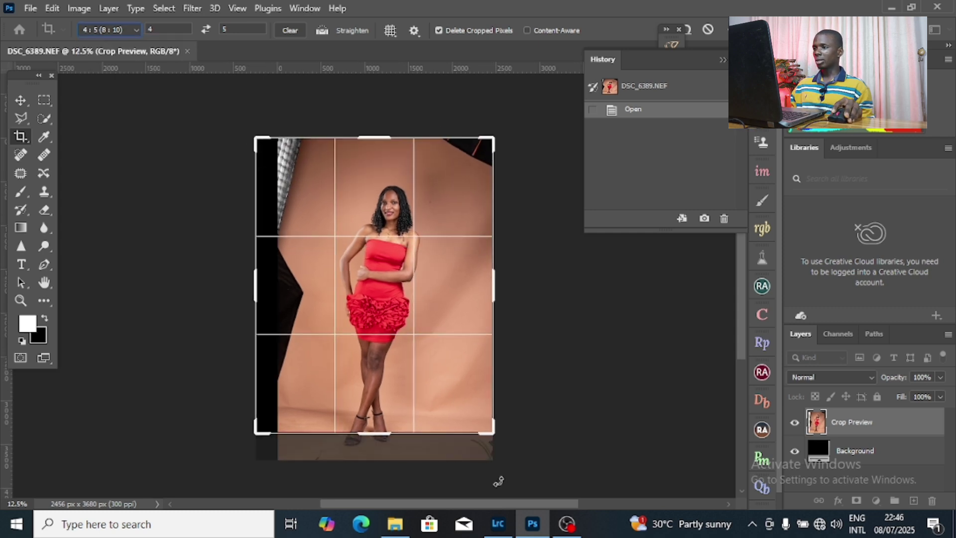
{"action": "left_click_drag", "start_coordinate": [487, 432], "coordinate": [507, 451]}
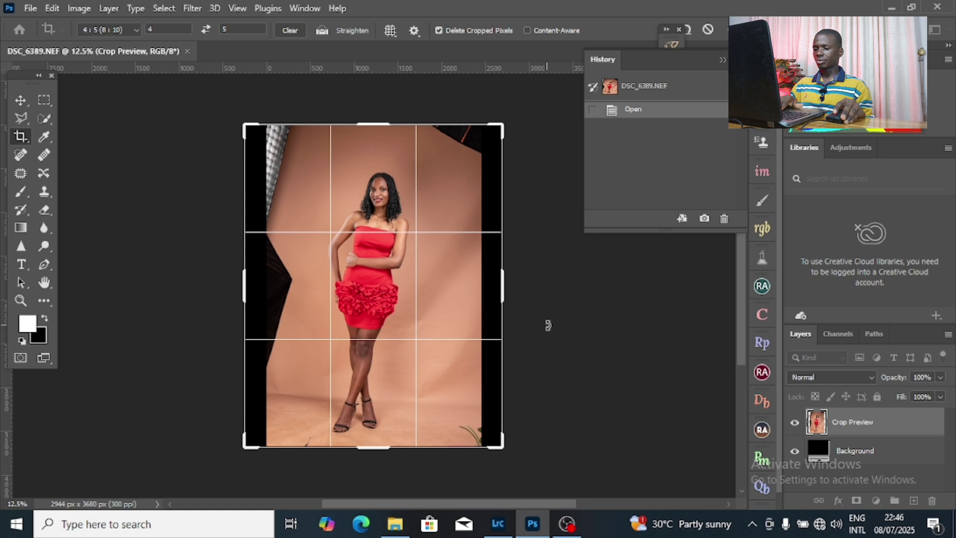
{"action": "key", "text": "Return"}
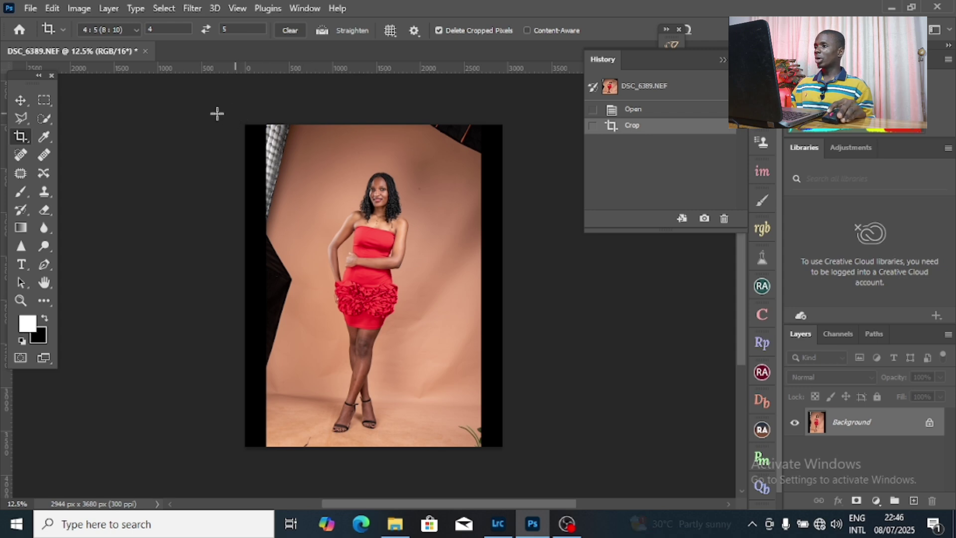
Select full-height rectangular strips on both sides of the subject, covering the black borders and the exposed studio equipment
{"action": "left_click", "coordinate": [41, 103]}
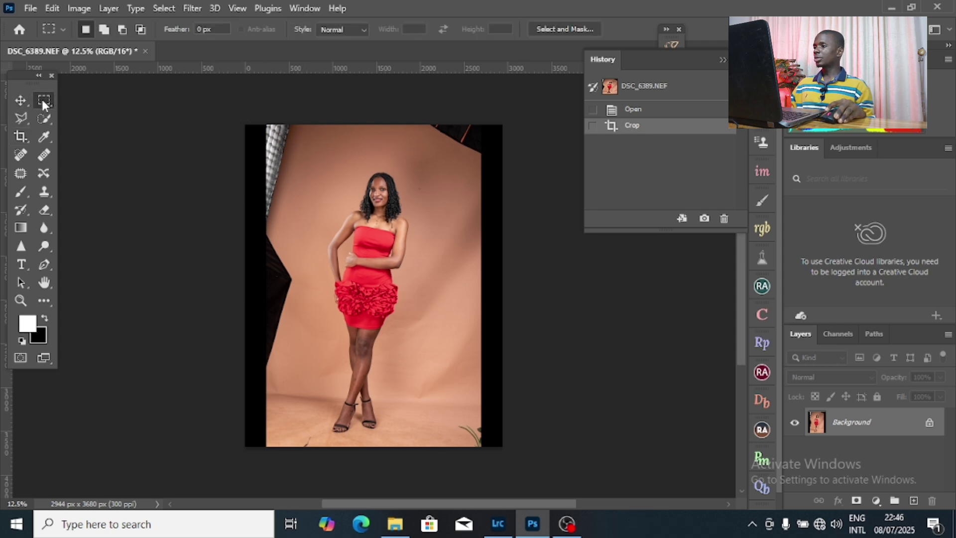
{"action": "right_click", "coordinate": [42, 100]}
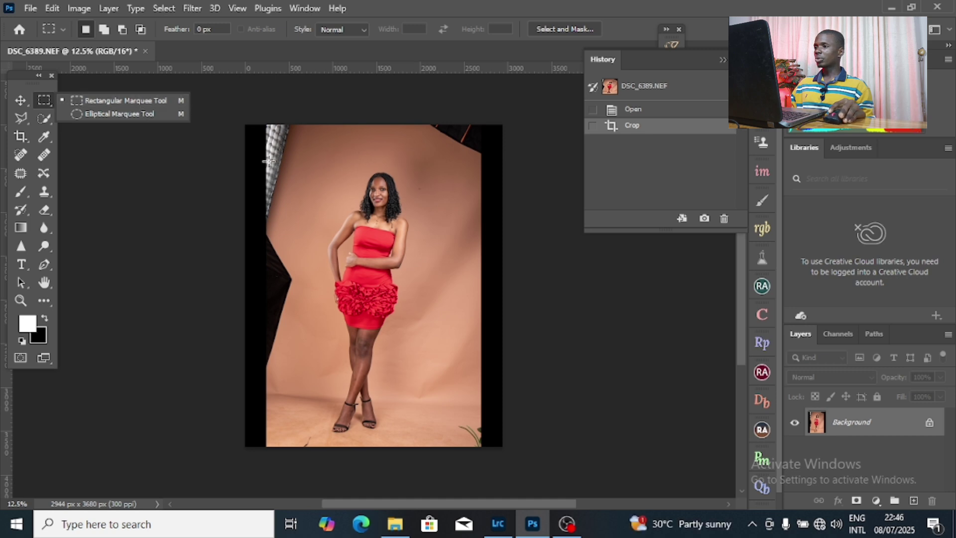
{"action": "left_click", "coordinate": [241, 120]}
{"action": "left_click_drag", "start_coordinate": [237, 119], "coordinate": [310, 464]}
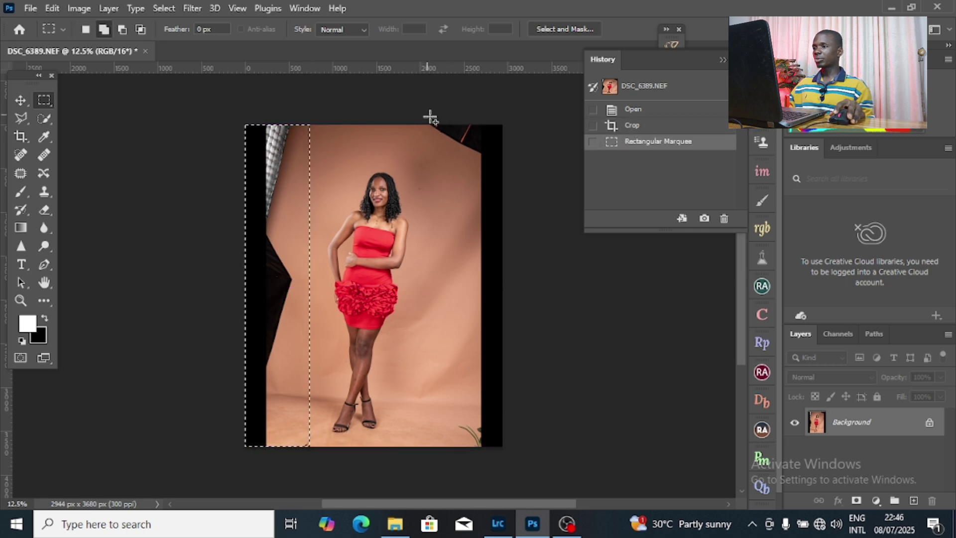
{"action": "left_click_drag", "start_coordinate": [429, 119], "coordinate": [538, 478]}
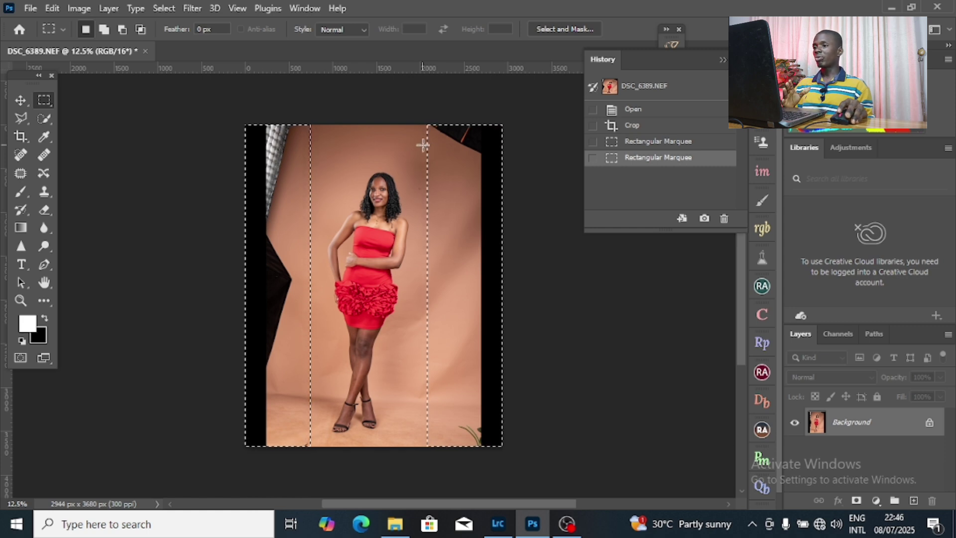
Fill the two selected side strips with Content-Aware at 100% opacity, then deselect them
{"action": "right_click", "coordinate": [378, 146]}
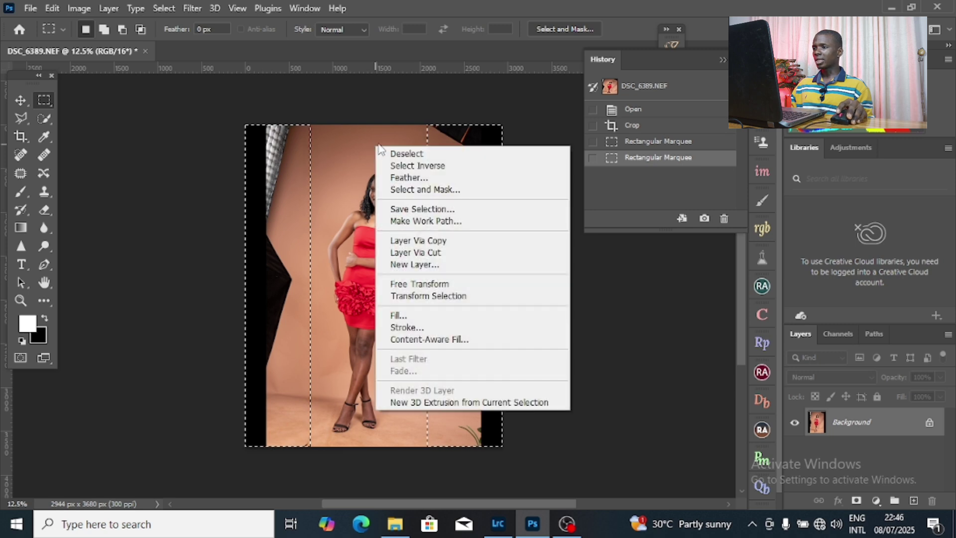
{"action": "left_click", "coordinate": [401, 317]}
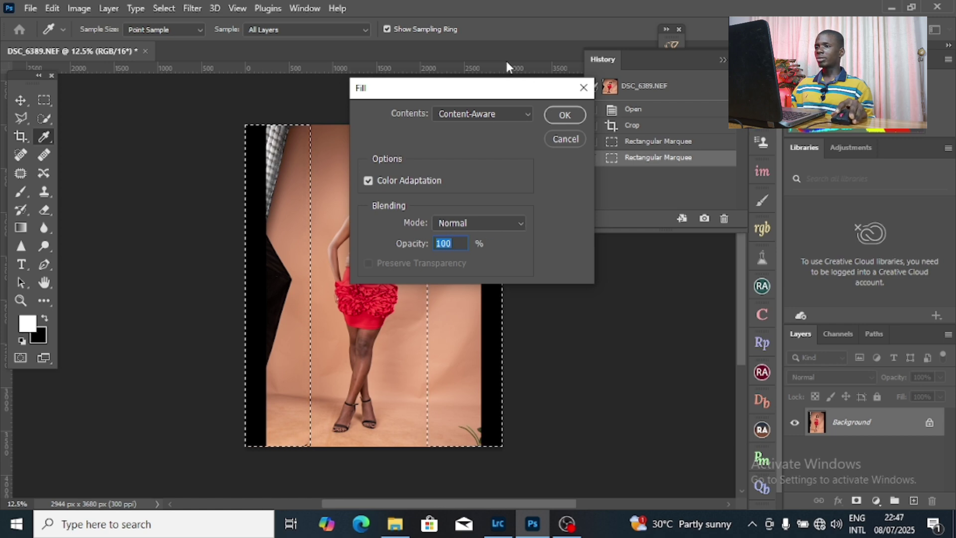
{"action": "left_click", "coordinate": [563, 115]}
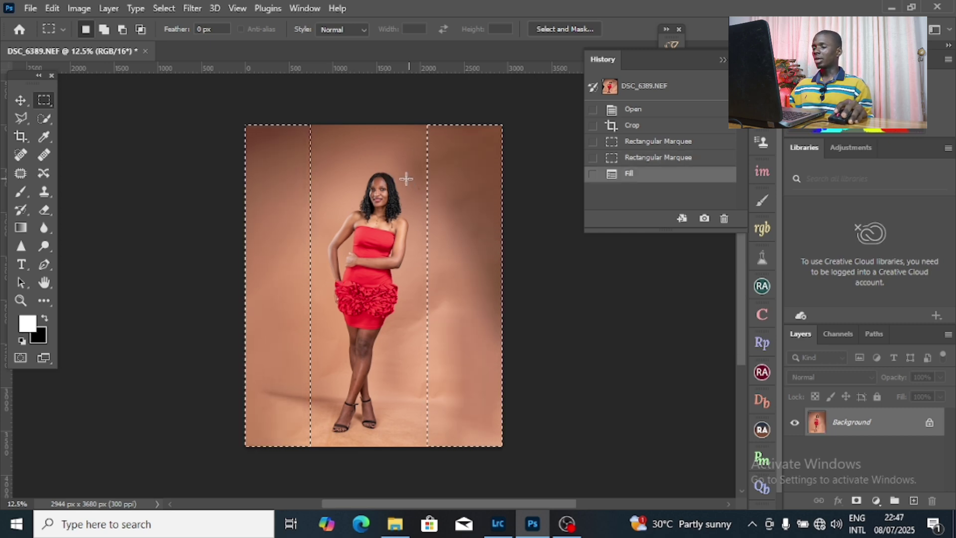
{"action": "right_click", "coordinate": [376, 176]}
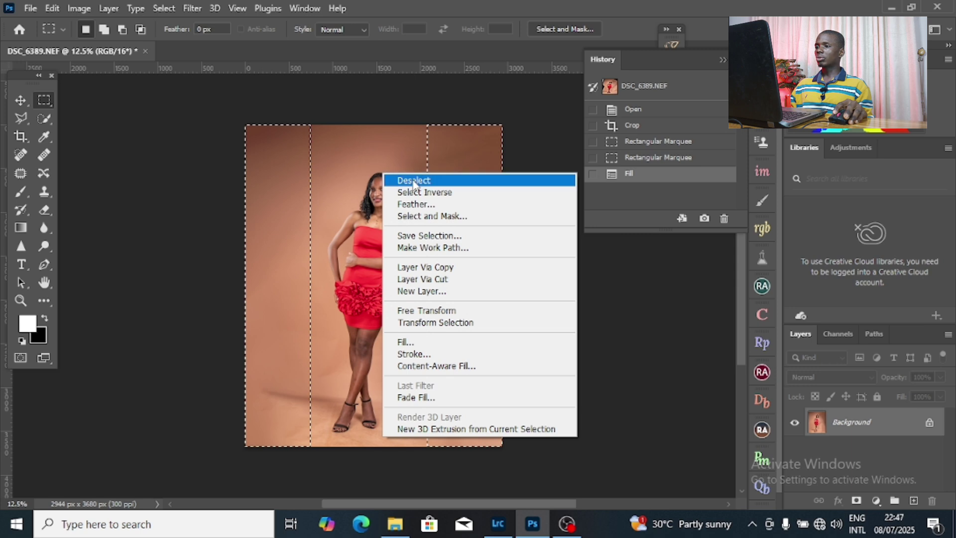
{"action": "left_click", "coordinate": [399, 180]}
Patch the creases in the backdrop beside the subject's dress and legs with cleaner backdrop texture
{"action": "left_click", "coordinate": [15, 173]}
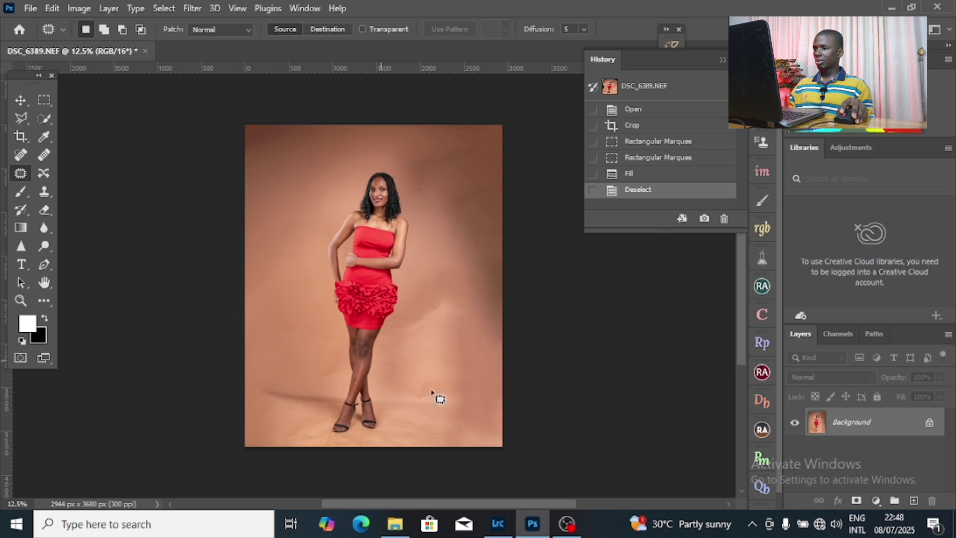
{"action": "scroll", "coordinate": [429, 333], "scroll_direction": "up", "scroll_amount": 4}
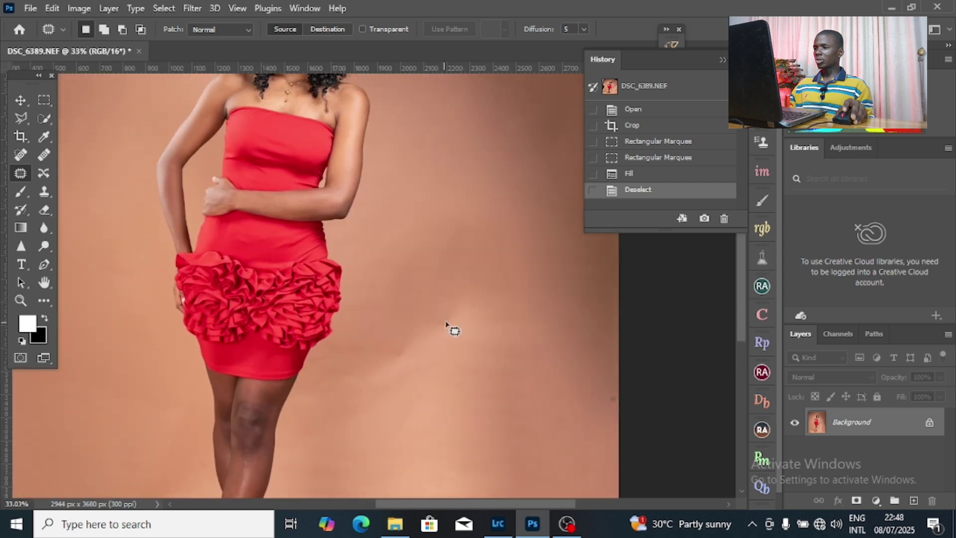
{"action": "scroll", "coordinate": [450, 284], "scroll_direction": "down", "scroll_amount": 4}
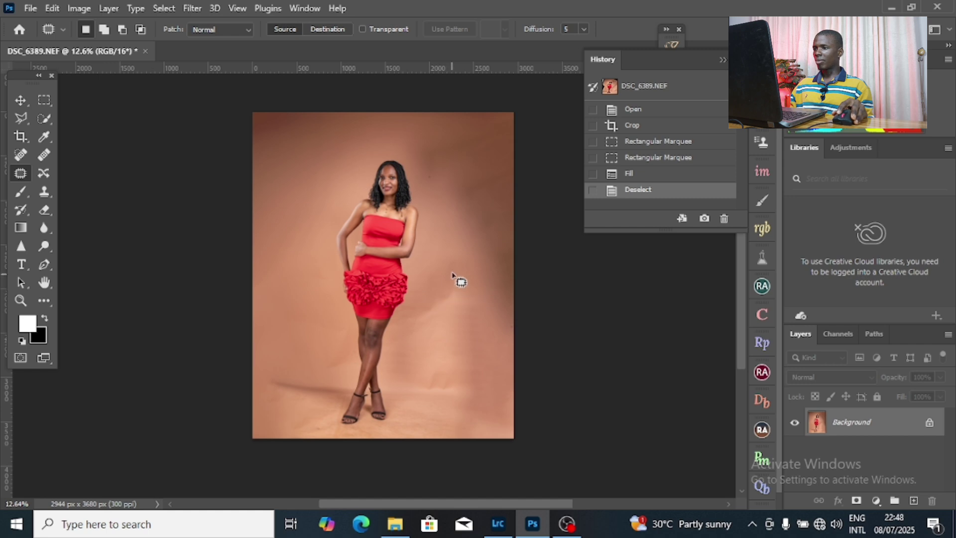
{"action": "mouse_move", "coordinate": [452, 271]}
{"action": "left_mouse_down"}
{"action": "mouse_move", "coordinate": [425, 299]}
{"action": "mouse_move", "coordinate": [436, 322]}
{"action": "mouse_move", "coordinate": [428, 307]}
{"action": "mouse_move", "coordinate": [463, 294]}
{"action": "mouse_move", "coordinate": [451, 272]}
{"action": "mouse_move", "coordinate": [461, 319]}
{"action": "left_mouse_up"}
{"action": "key", "text": "ctrl+d"}
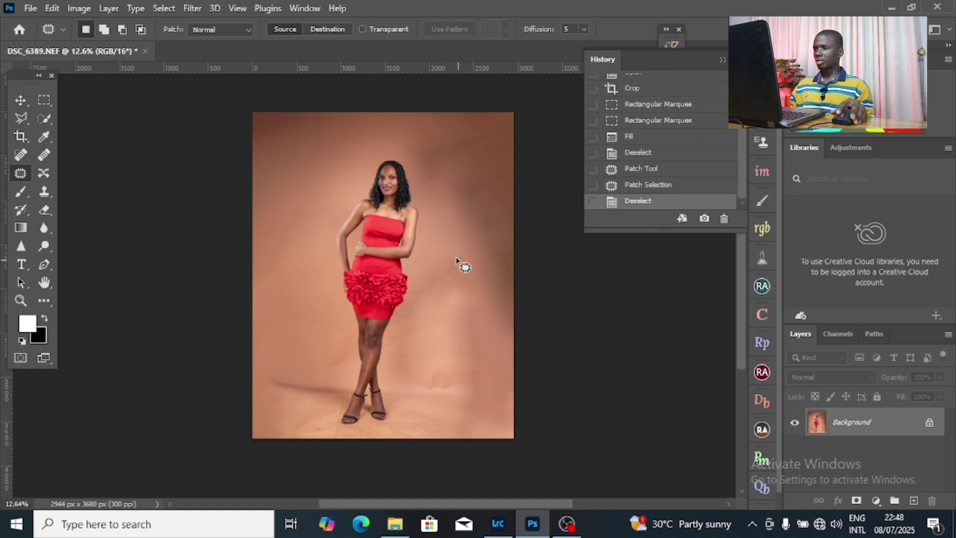
{"action": "mouse_move", "coordinate": [461, 263]}
{"action": "left_mouse_down"}
{"action": "mouse_move", "coordinate": [451, 288]}
{"action": "mouse_move", "coordinate": [470, 275]}
{"action": "left_mouse_up"}
{"action": "key", "text": "ctrl+d"}
{"action": "mouse_move", "coordinate": [456, 310]}
{"action": "left_mouse_down"}
{"action": "mouse_move", "coordinate": [482, 387]}
{"action": "mouse_move", "coordinate": [465, 385]}
{"action": "mouse_move", "coordinate": [480, 361]}
{"action": "left_mouse_up"}
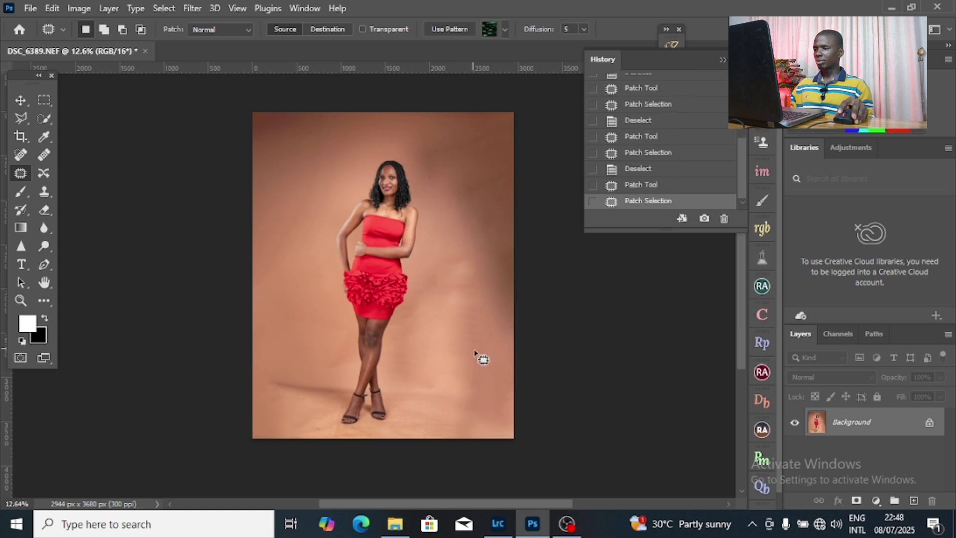
{"action": "key", "text": "ctrl+d"}
Patch the uneven backdrop patches beside the subject's waist, around head height and along the dark outer edge
{"action": "mouse_move", "coordinate": [437, 261]}
{"action": "left_mouse_down"}
{"action": "mouse_move", "coordinate": [489, 265]}
{"action": "mouse_move", "coordinate": [474, 294]}
{"action": "mouse_move", "coordinate": [465, 247]}
{"action": "left_mouse_up"}
{"action": "key", "text": "ctrl+d"}
{"action": "mouse_move", "coordinate": [443, 149]}
{"action": "left_mouse_down"}
{"action": "mouse_move", "coordinate": [425, 166]}
{"action": "mouse_move", "coordinate": [477, 153]}
{"action": "mouse_move", "coordinate": [486, 132]}
{"action": "mouse_move", "coordinate": [463, 145]}
{"action": "mouse_move", "coordinate": [482, 167]}
{"action": "mouse_move", "coordinate": [438, 143]}
{"action": "left_mouse_up"}
{"action": "key", "text": "ctrl+d"}
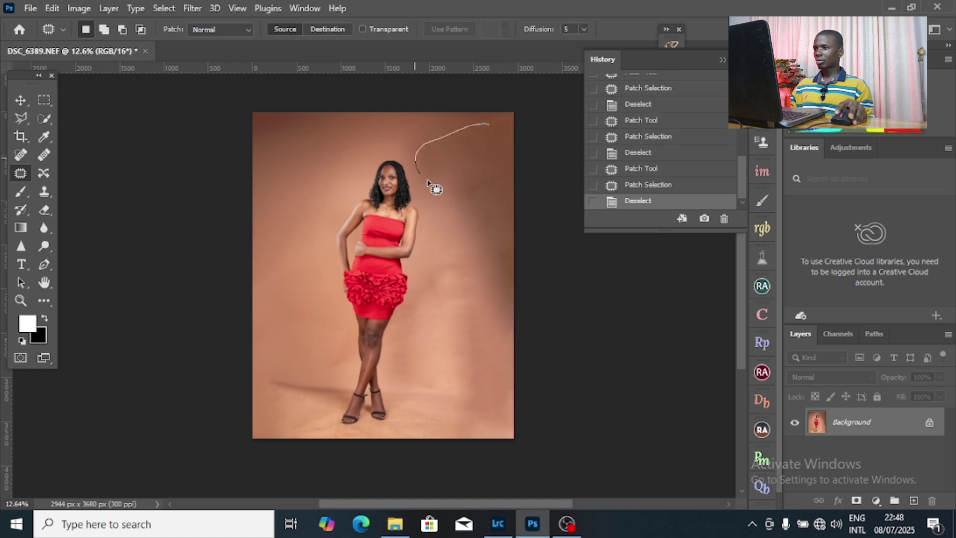
{"action": "mouse_move", "coordinate": [428, 184]}
{"action": "left_mouse_down"}
{"action": "mouse_move", "coordinate": [456, 149]}
{"action": "mouse_move", "coordinate": [445, 183]}
{"action": "mouse_move", "coordinate": [478, 220]}
{"action": "left_mouse_up"}
{"action": "key", "text": "ctrl+d"}
{"action": "mouse_move", "coordinate": [501, 159]}
{"action": "left_mouse_down"}
{"action": "mouse_move", "coordinate": [510, 194]}
{"action": "mouse_move", "coordinate": [474, 208]}
{"action": "mouse_move", "coordinate": [515, 214]}
{"action": "mouse_move", "coordinate": [492, 238]}
{"action": "mouse_move", "coordinate": [495, 208]}
{"action": "mouse_move", "coordinate": [514, 239]}
{"action": "mouse_move", "coordinate": [490, 275]}
{"action": "mouse_move", "coordinate": [491, 204]}
{"action": "mouse_move", "coordinate": [471, 262]}
{"action": "left_mouse_up"}
{"action": "key", "text": "ctrl+d"}
{"action": "key", "text": "ctrl+d"}
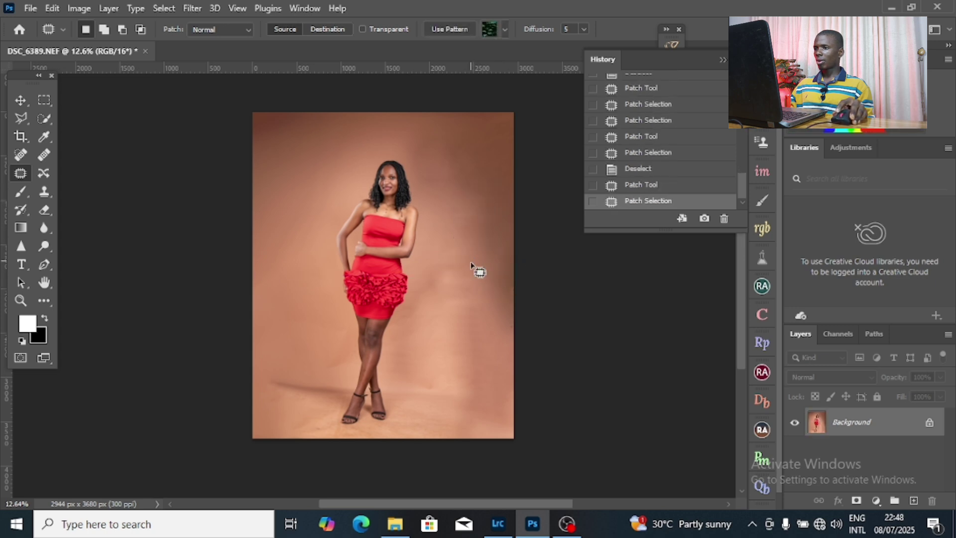
{"action": "key", "text": "ctrl+d"}
Patch the remaining uneven tones in the upper backdrop next to the subject's head and shoulder
{"action": "mouse_move", "coordinate": [467, 145]}
{"action": "left_mouse_down"}
{"action": "mouse_move", "coordinate": [456, 207]}
{"action": "mouse_move", "coordinate": [470, 179]}
{"action": "mouse_move", "coordinate": [453, 229]}
{"action": "left_mouse_up"}
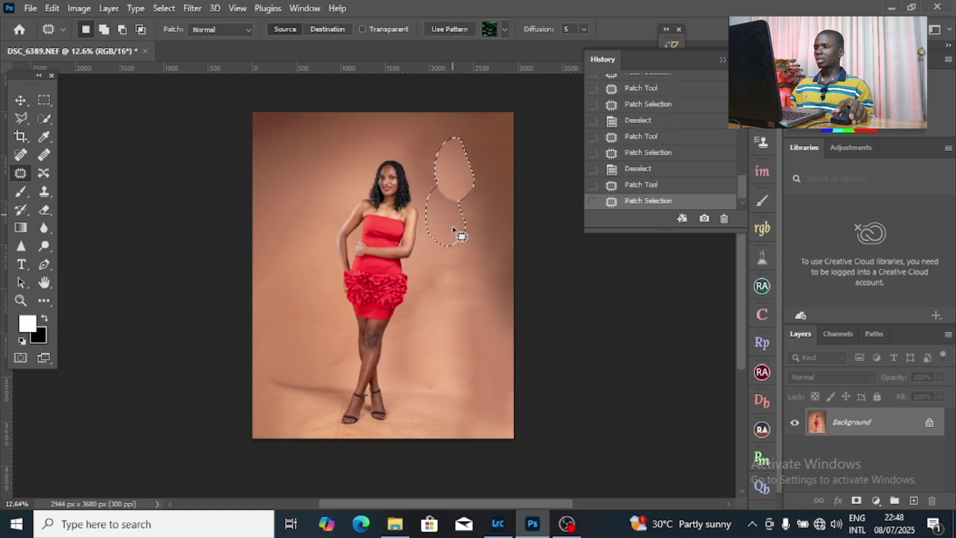
{"action": "left_click", "coordinate": [453, 229]}
{"action": "left_click", "coordinate": [420, 203]}
{"action": "mouse_move", "coordinate": [444, 129]}
{"action": "left_mouse_down"}
{"action": "mouse_move", "coordinate": [418, 144]}
{"action": "mouse_move", "coordinate": [459, 196]}
{"action": "mouse_move", "coordinate": [454, 154]}
{"action": "mouse_move", "coordinate": [469, 211]}
{"action": "left_mouse_up"}
{"action": "key", "text": "ctrl+d"}
{"action": "mouse_move", "coordinate": [473, 132]}
{"action": "left_mouse_down"}
{"action": "mouse_move", "coordinate": [448, 175]}
{"action": "mouse_move", "coordinate": [478, 166]}
{"action": "mouse_move", "coordinate": [465, 283]}
{"action": "left_mouse_up"}
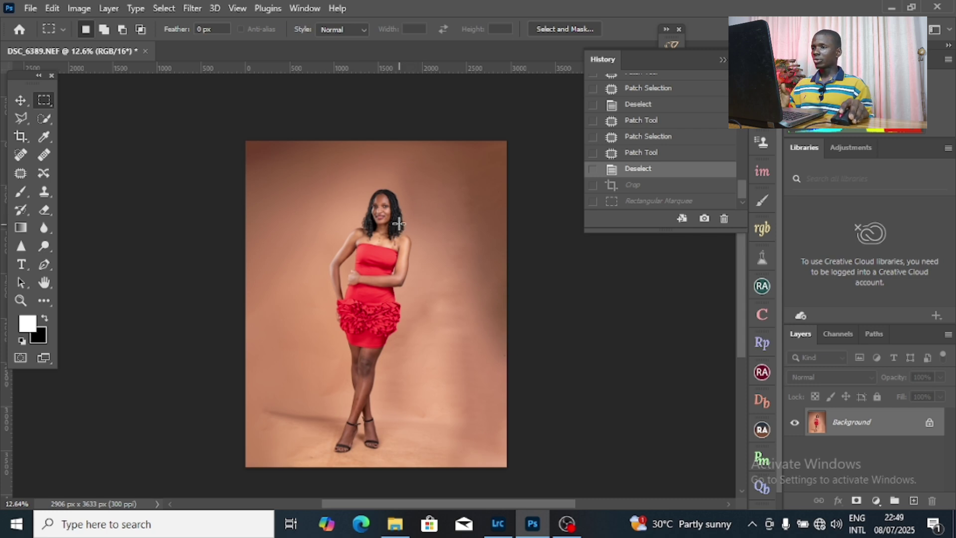
Straighten the photo with a slightly rotated, enlarged 4:5 crop, using Content-Aware to fill the empty corners
{"action": "left_click", "coordinate": [20, 138]}
{"action": "left_click_drag", "start_coordinate": [524, 333], "coordinate": [525, 339]}
{"action": "left_click_drag", "start_coordinate": [493, 460], "coordinate": [506, 466]}
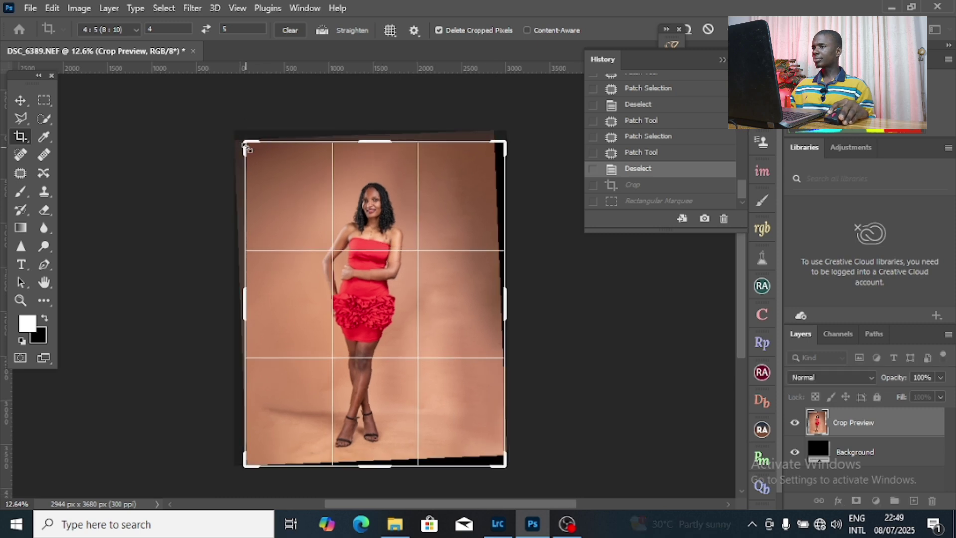
{"action": "left_click_drag", "start_coordinate": [243, 142], "coordinate": [240, 137]}
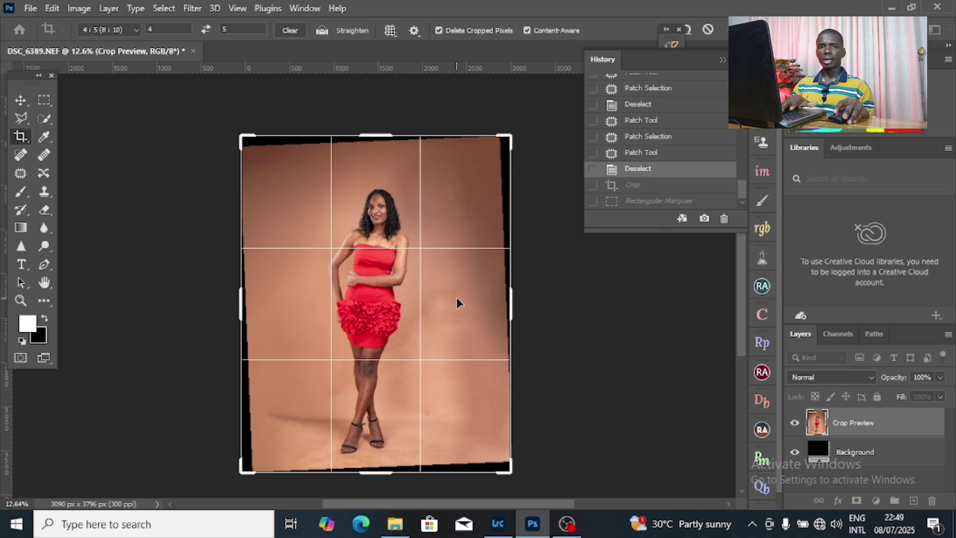
{"action": "key", "text": "Return"}
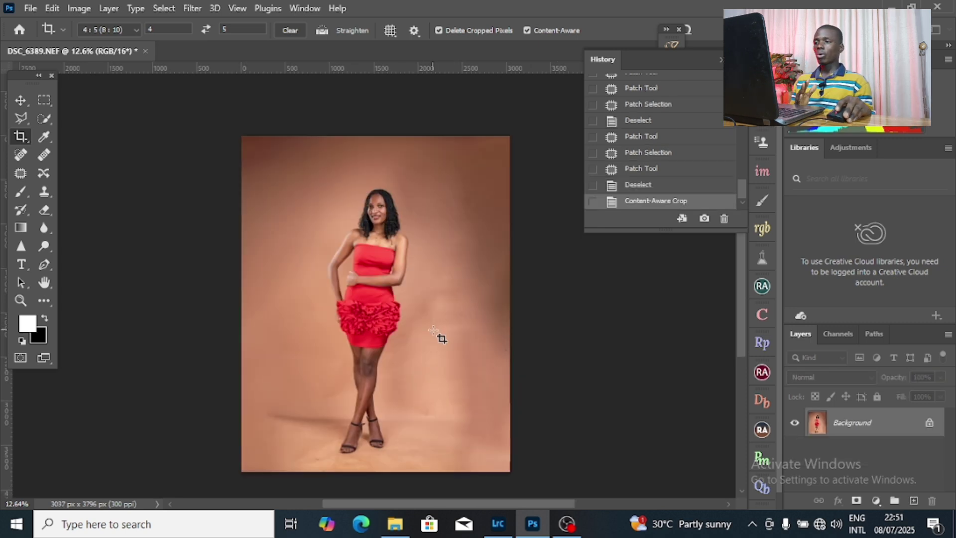
Select the woman automatically with Select Subject of the Quick Selection tool
{"action": "left_click_drag", "start_coordinate": [331, 348], "coordinate": [381, 356]}
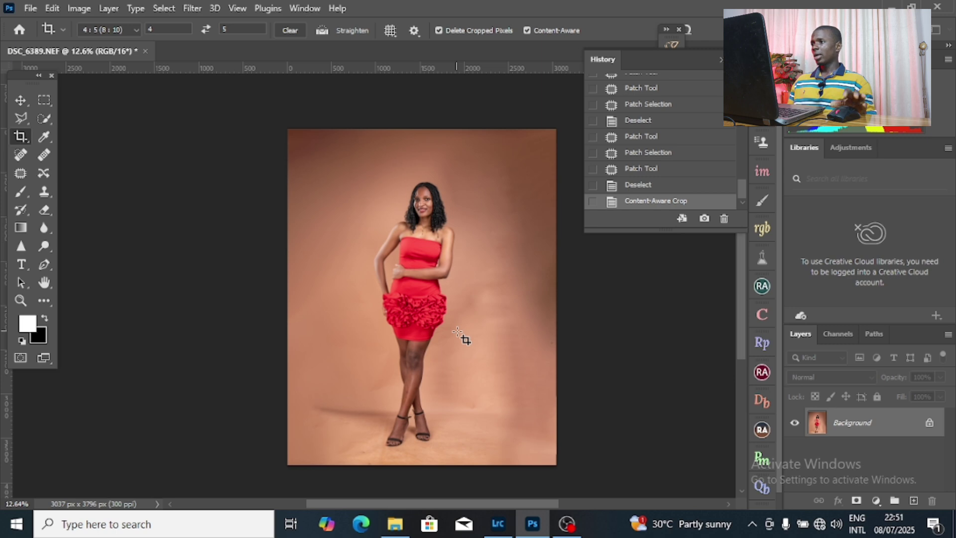
{"action": "left_click", "coordinate": [50, 121]}
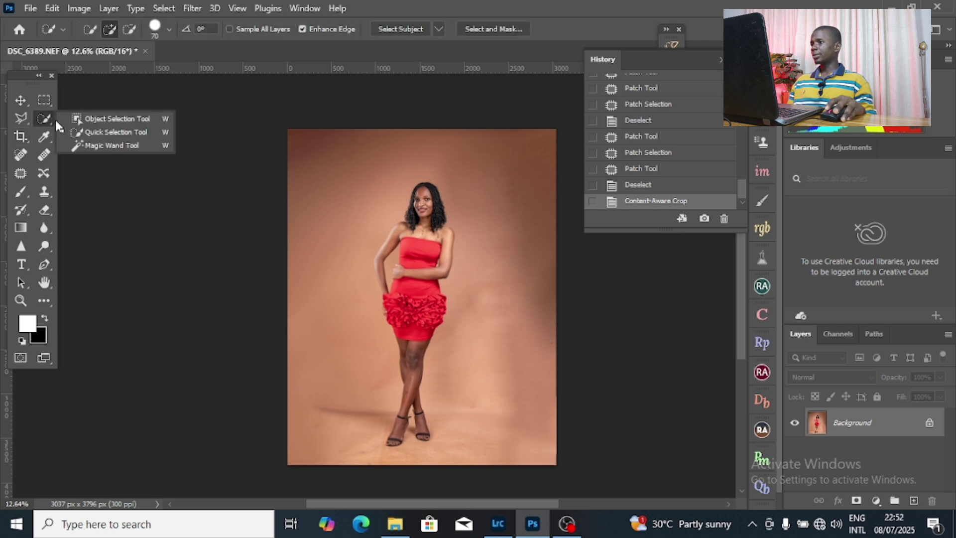
{"action": "left_click", "coordinate": [109, 129]}
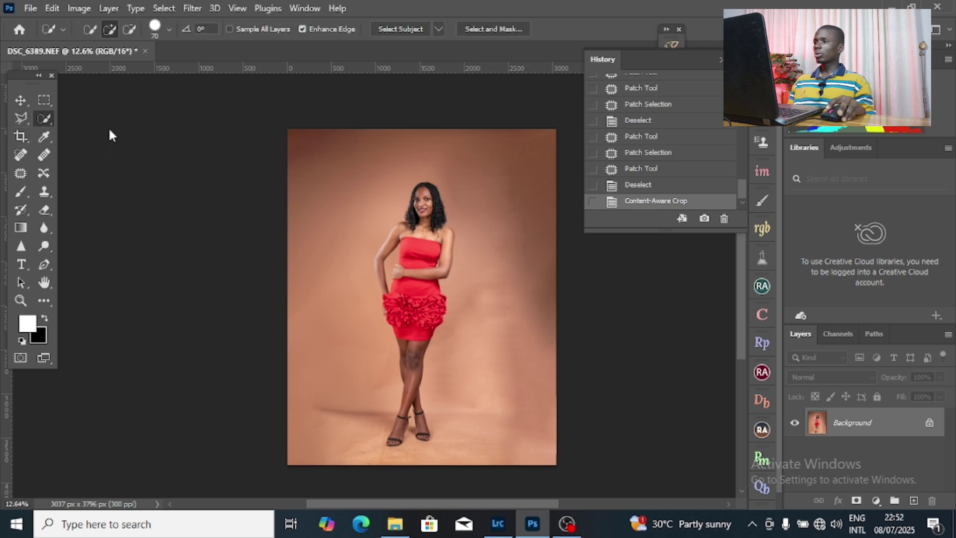
{"action": "left_click", "coordinate": [405, 28]}
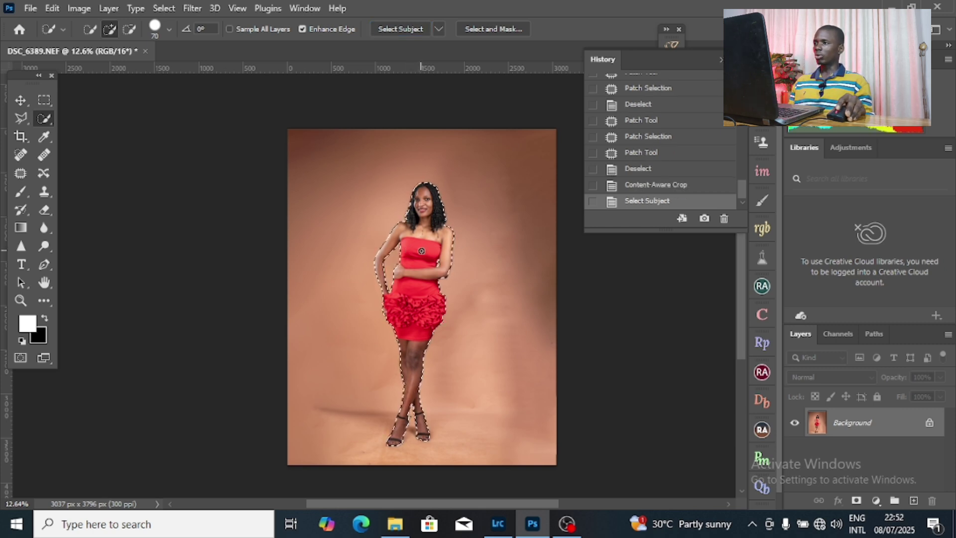
{"action": "key", "text": "l"}
{"action": "left_click", "coordinate": [459, 232]}
{"action": "key", "text": "ctrl+z"}
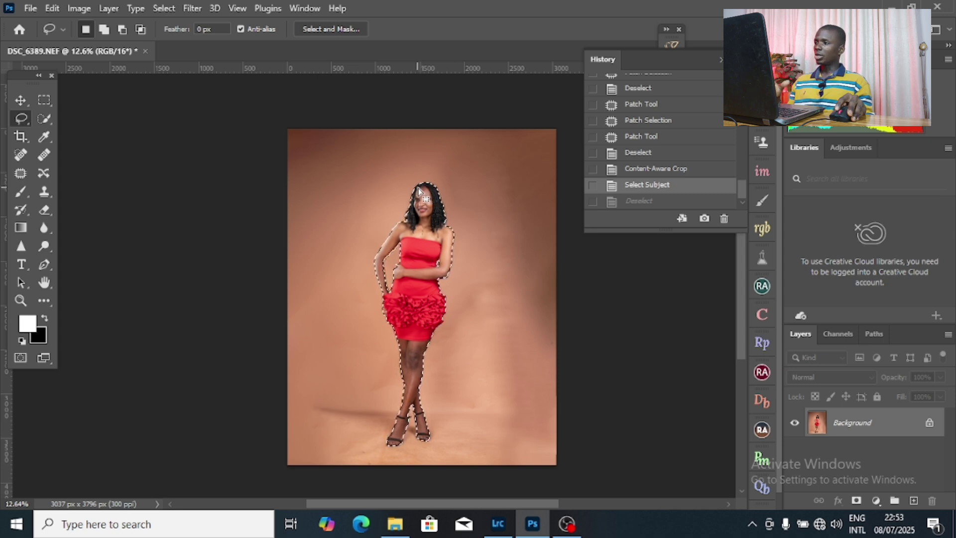
Add the missed edge of the shoulder and upper arm beside the curls to the selection with the Polygonal Lasso tool
{"action": "right_click", "coordinate": [24, 118]}
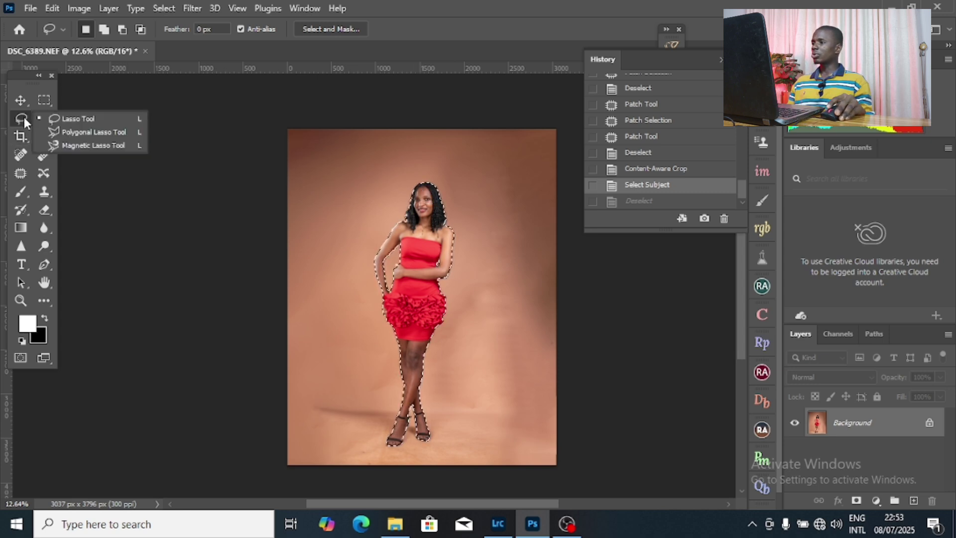
{"action": "left_click", "coordinate": [94, 134]}
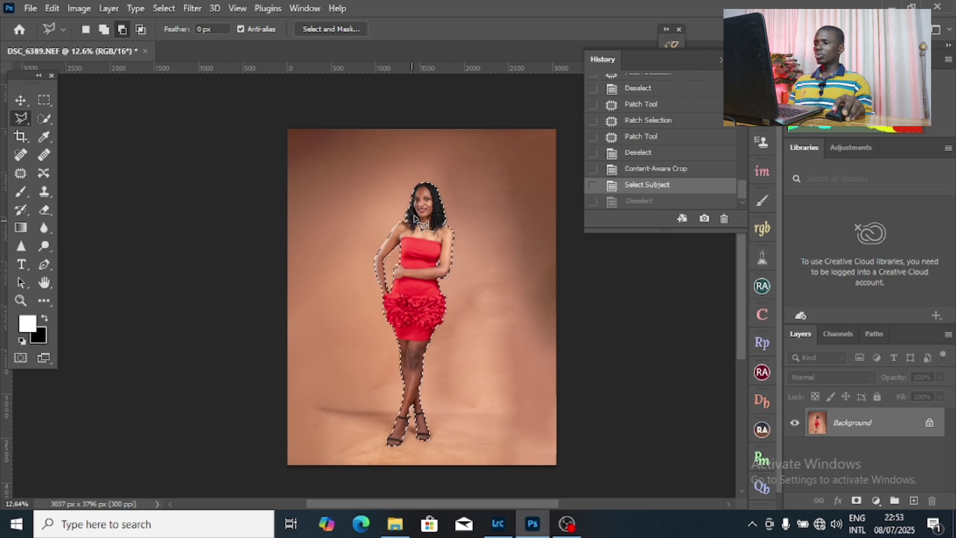
{"action": "scroll", "coordinate": [429, 222], "scroll_direction": "up", "scroll_amount": 4}
{"action": "scroll", "coordinate": [451, 211], "scroll_direction": "up", "scroll_amount": 5}
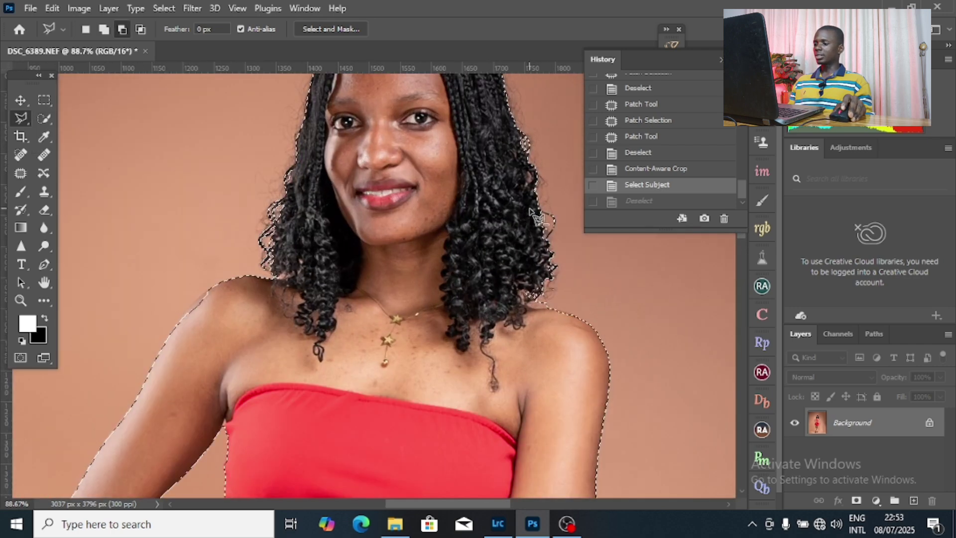
{"action": "scroll", "coordinate": [503, 197], "scroll_direction": "up", "scroll_amount": 2}
{"action": "scroll", "coordinate": [498, 224], "scroll_direction": "down", "scroll_amount": 5}
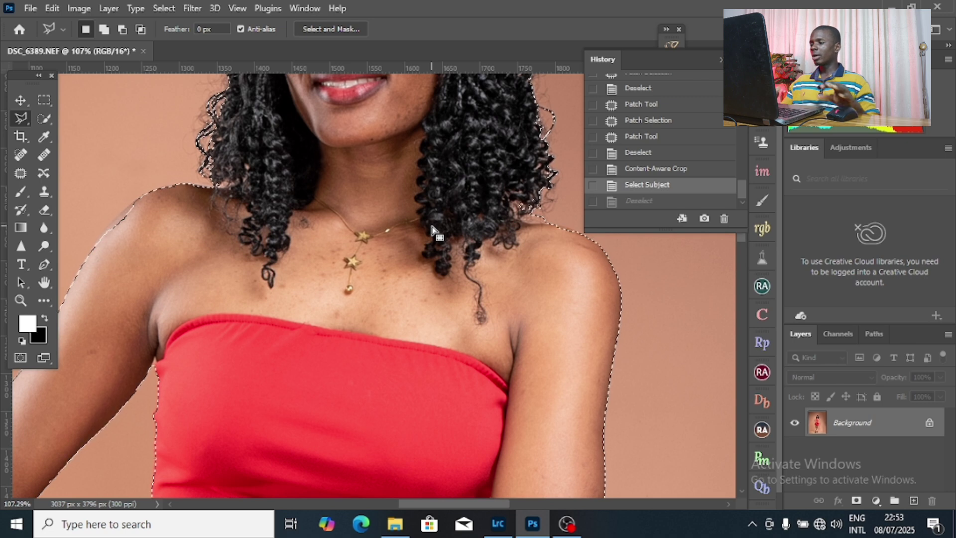
{"action": "left_click_drag", "start_coordinate": [352, 232], "coordinate": [462, 297]}
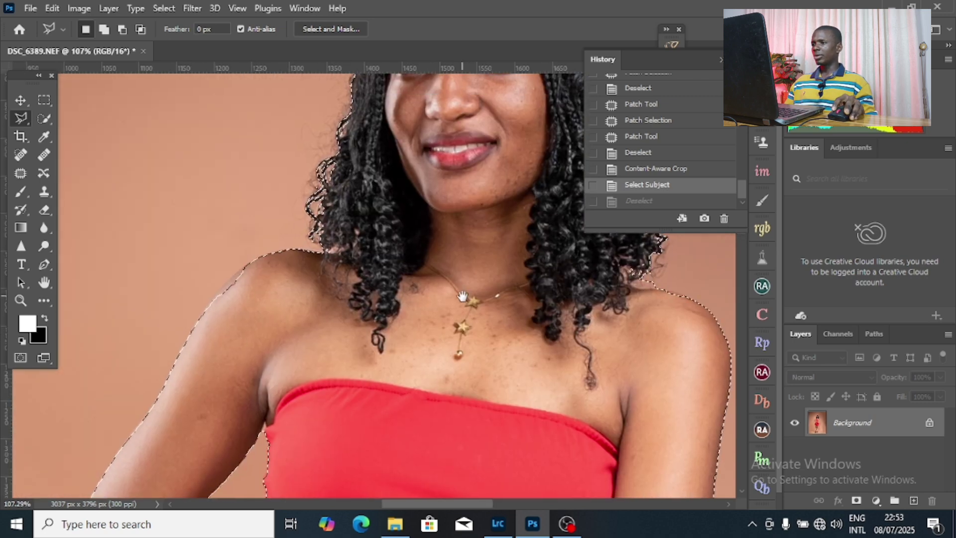
{"action": "key", "text": "shift"}
{"action": "left_click", "coordinate": [246, 263]}
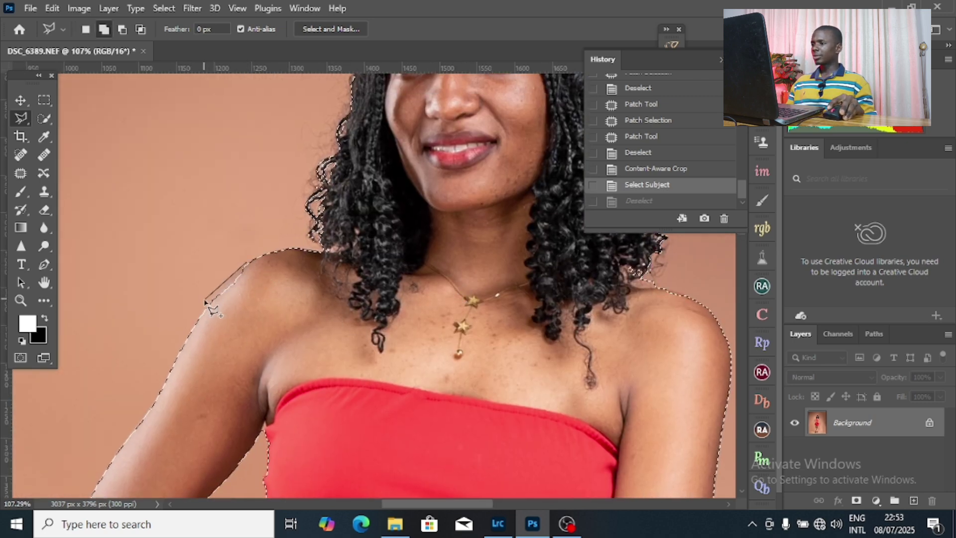
{"action": "left_click", "coordinate": [205, 304]}
{"action": "left_click", "coordinate": [192, 354]}
{"action": "left_click", "coordinate": [259, 358]}
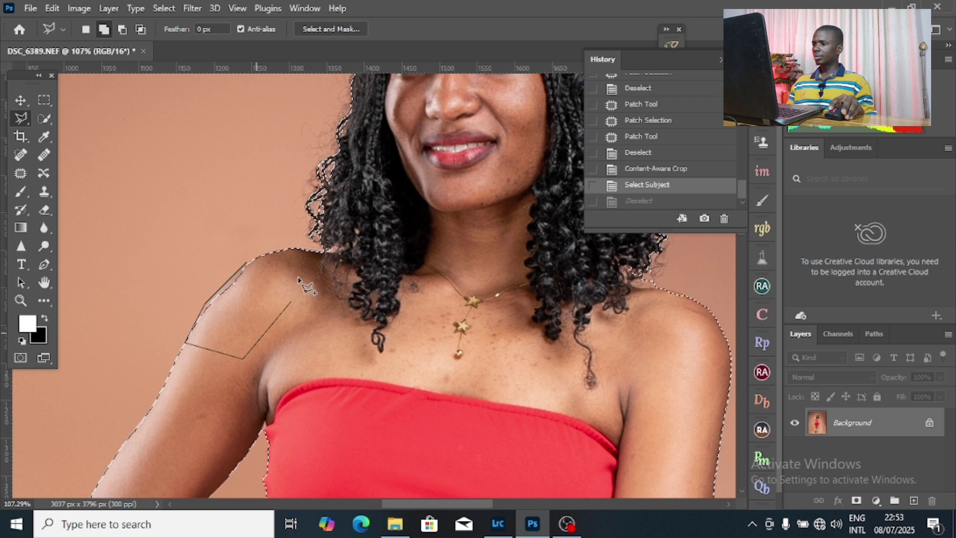
{"action": "double_click", "coordinate": [304, 286]}
Refine the selection edge around the thumb of the hand resting on the waist with the Polygonal Lasso
{"action": "left_click_drag", "start_coordinate": [341, 313], "coordinate": [394, 164]}
{"action": "left_click_drag", "start_coordinate": [329, 478], "coordinate": [384, 193]}
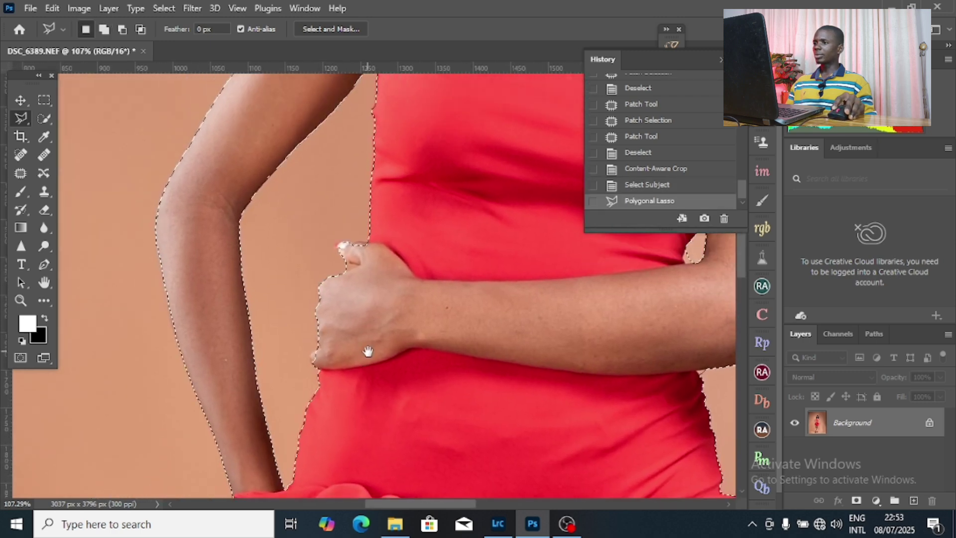
{"action": "key", "text": "alt"}
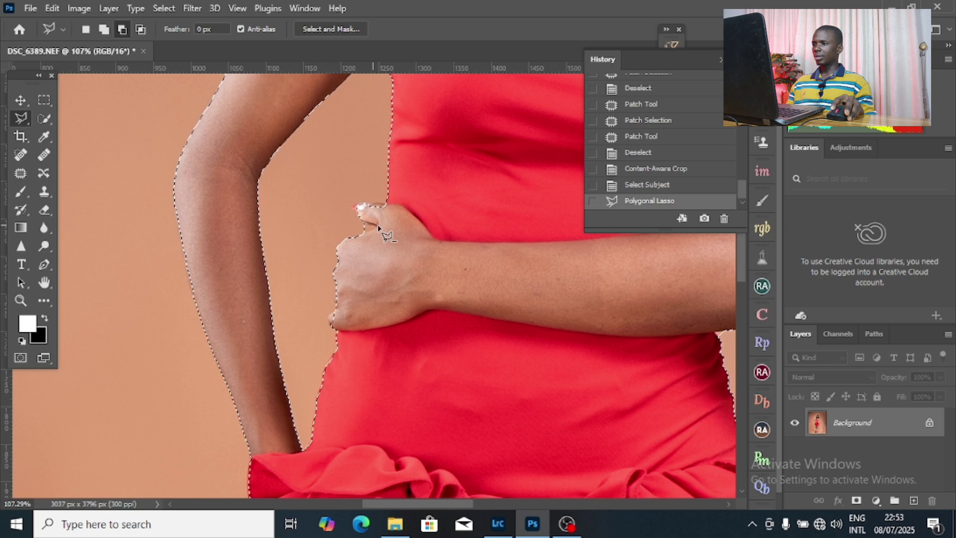
{"action": "left_click", "coordinate": [368, 205]}
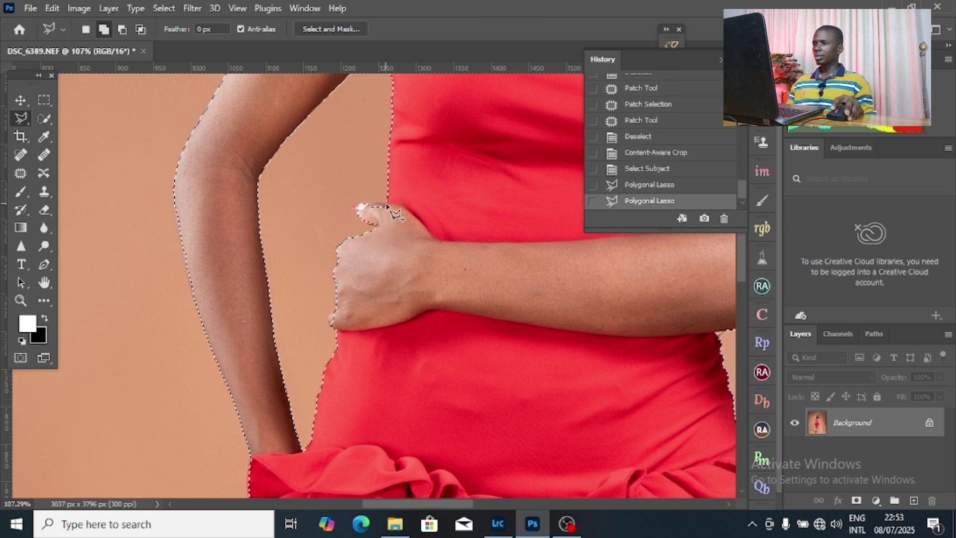
{"action": "left_click", "coordinate": [394, 214]}
{"action": "left_click", "coordinate": [378, 219]}
Correct the selection edge along the dress ruffles and the hand at the hip
{"action": "scroll", "coordinate": [299, 227], "scroll_direction": "down", "scroll_amount": 5}
{"action": "double_click", "coordinate": [298, 225]}
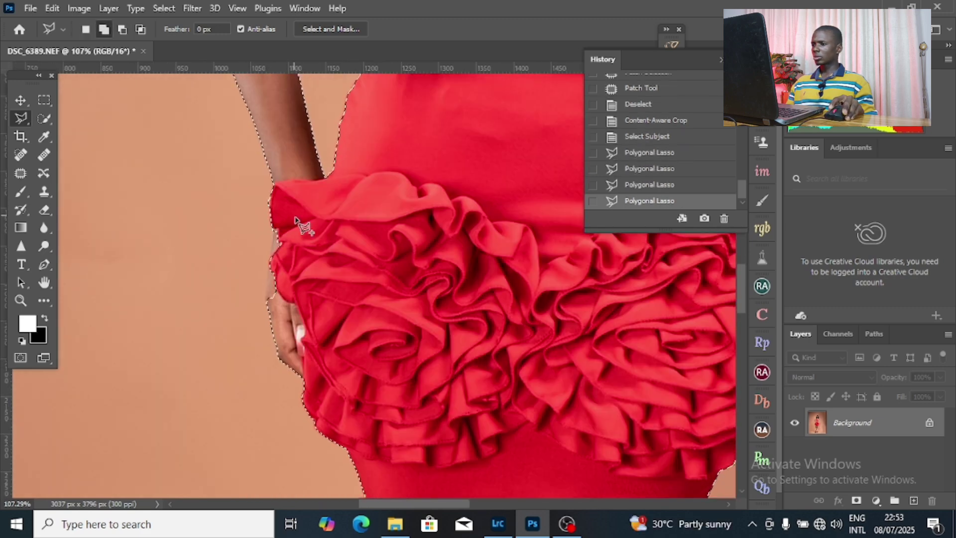
{"action": "left_click_drag", "start_coordinate": [305, 231], "coordinate": [379, 299]}
{"action": "left_click", "coordinate": [388, 298]}
{"action": "mouse_move", "coordinate": [284, 401]}
{"action": "left_mouse_down"}
{"action": "mouse_move", "coordinate": [410, 301]}
{"action": "mouse_move", "coordinate": [446, 231]}
{"action": "mouse_move", "coordinate": [461, 234]}
{"action": "mouse_move", "coordinate": [465, 271]}
{"action": "mouse_move", "coordinate": [454, 255]}
{"action": "left_mouse_up"}
Add the missed edge of the big toe on the foot with the larger sandal gap to the subject selection
{"action": "left_click_drag", "start_coordinate": [434, 288], "coordinate": [453, 227]}
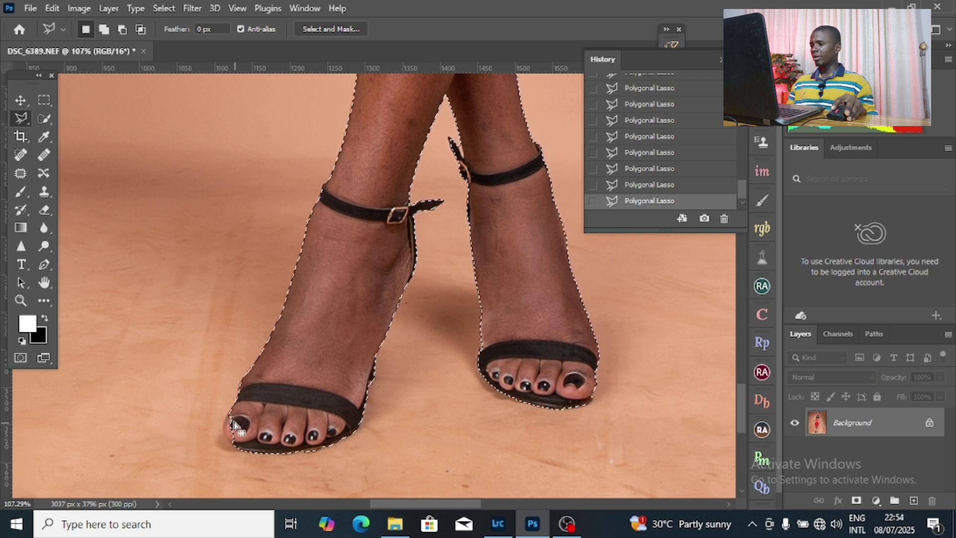
{"action": "key", "text": "shift"}
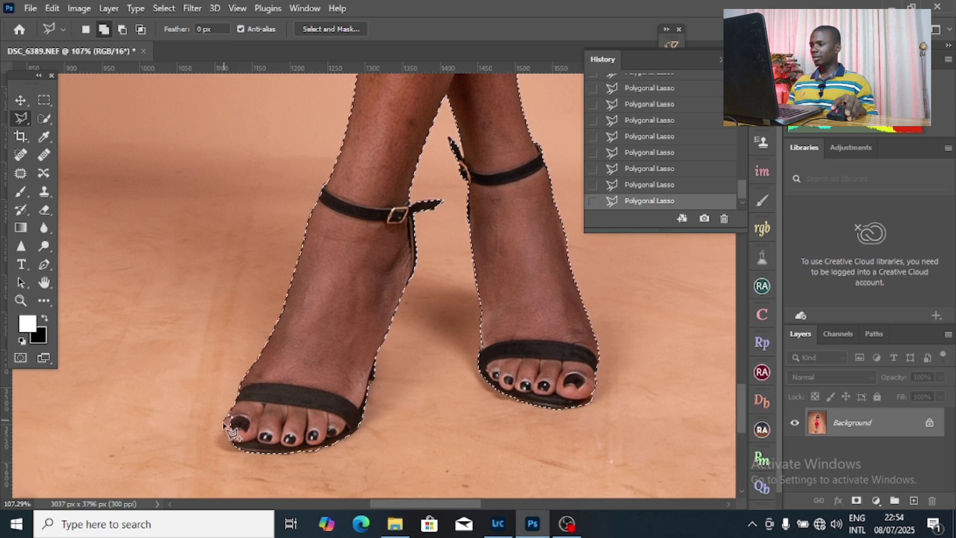
{"action": "left_click", "coordinate": [223, 431]}
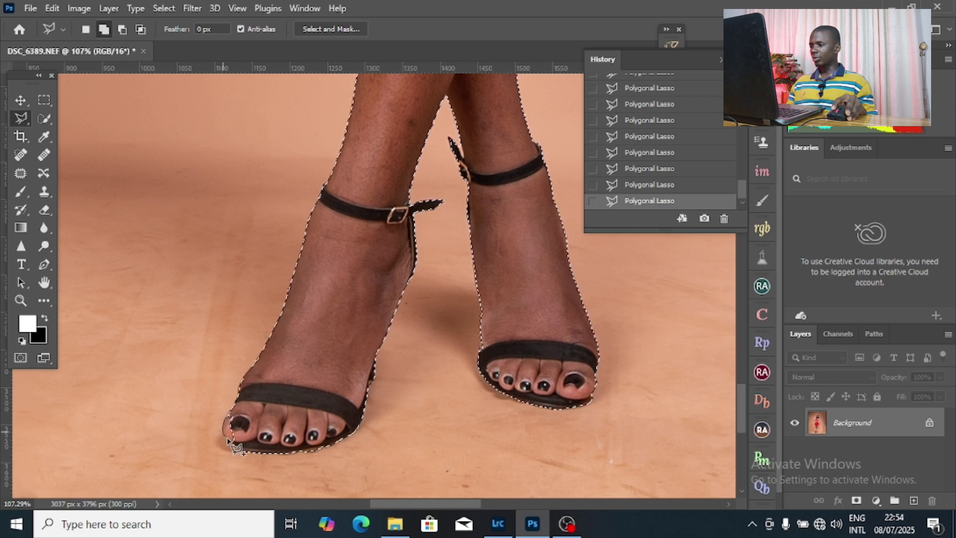
{"action": "left_click", "coordinate": [253, 412]}
Refine the selection around the inner ankle strap and buckle between the crossed legs
{"action": "left_click_drag", "start_coordinate": [487, 343], "coordinate": [335, 397]}
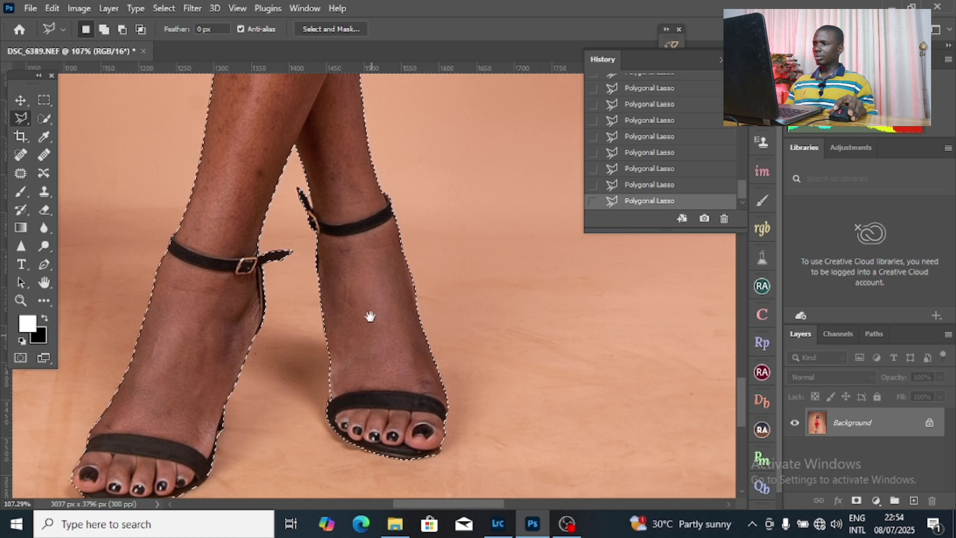
{"action": "left_click_drag", "start_coordinate": [369, 315], "coordinate": [382, 396]}
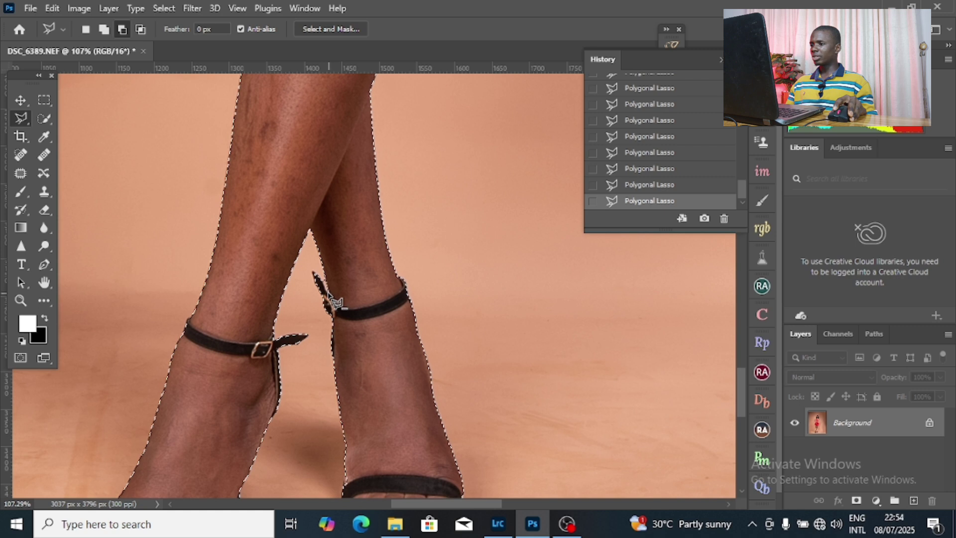
{"action": "key", "text": "alt"}
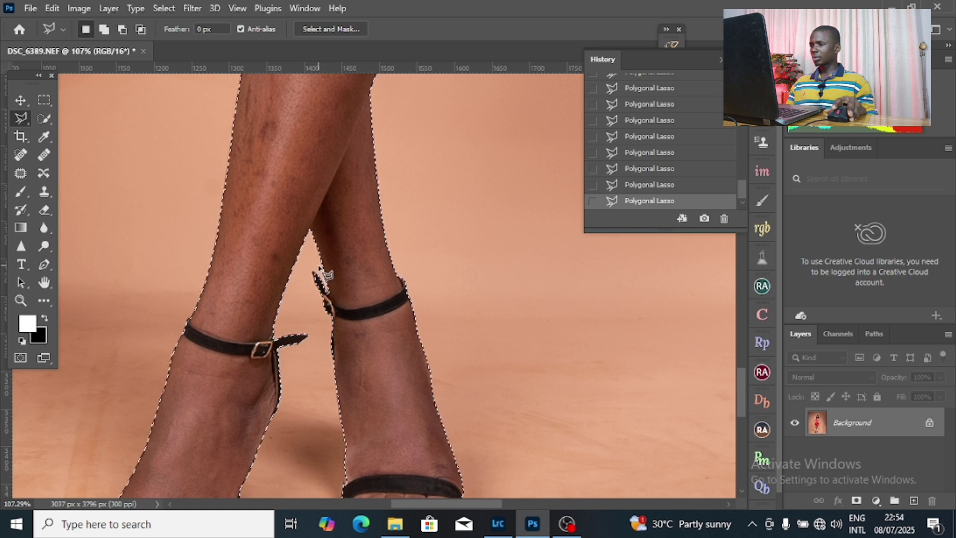
{"action": "key", "text": "shift"}
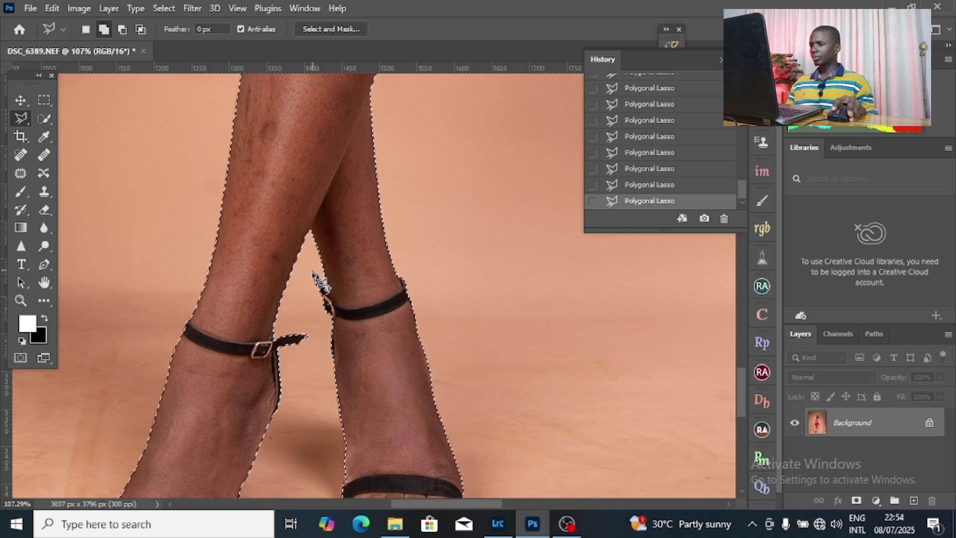
Subtract the small backdrop area below the bent elbow beside the dress from the subject selection
{"action": "scroll", "coordinate": [354, 354], "scroll_direction": "up", "scroll_amount": 10}
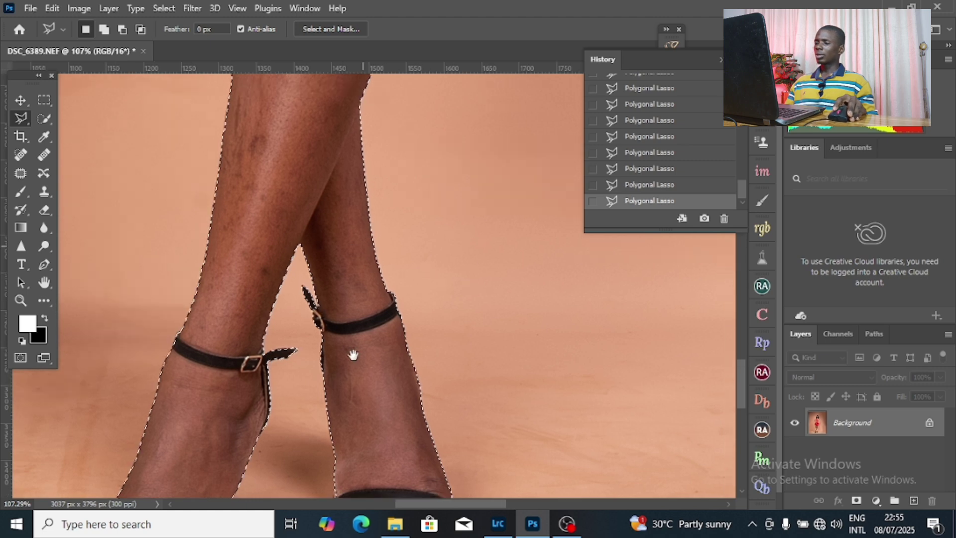
{"action": "scroll", "coordinate": [430, 288], "scroll_direction": "up", "scroll_amount": 15}
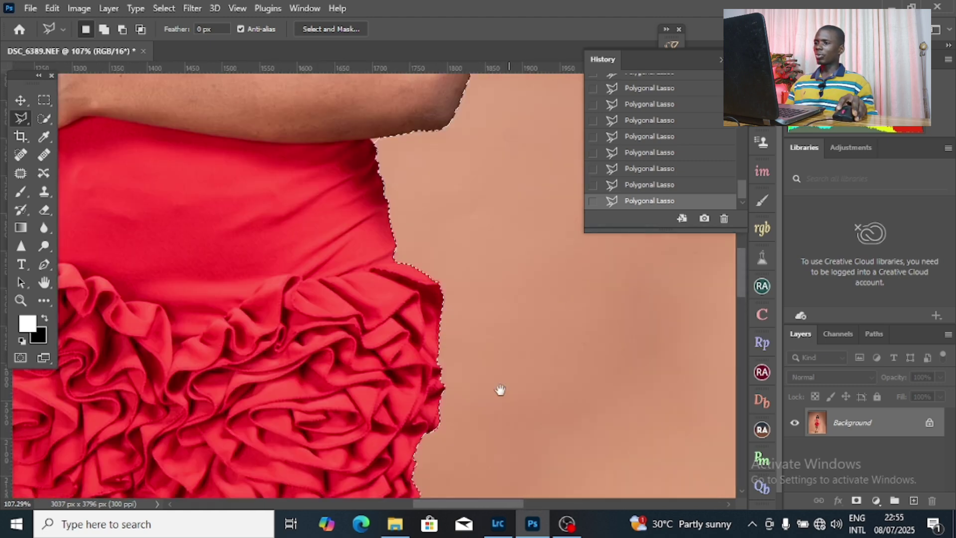
{"action": "key", "text": "alt"}
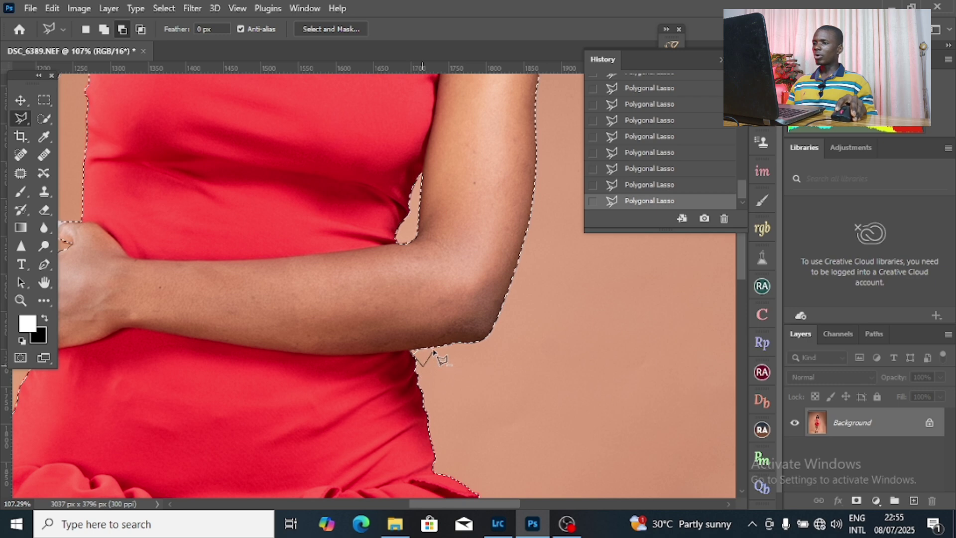
{"action": "scroll", "coordinate": [439, 349], "scroll_direction": "up", "scroll_amount": 12}
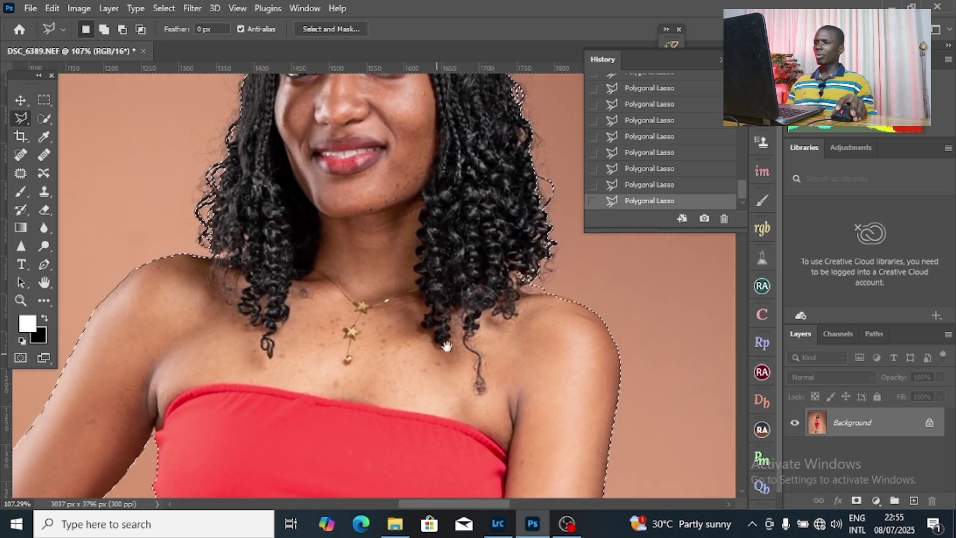
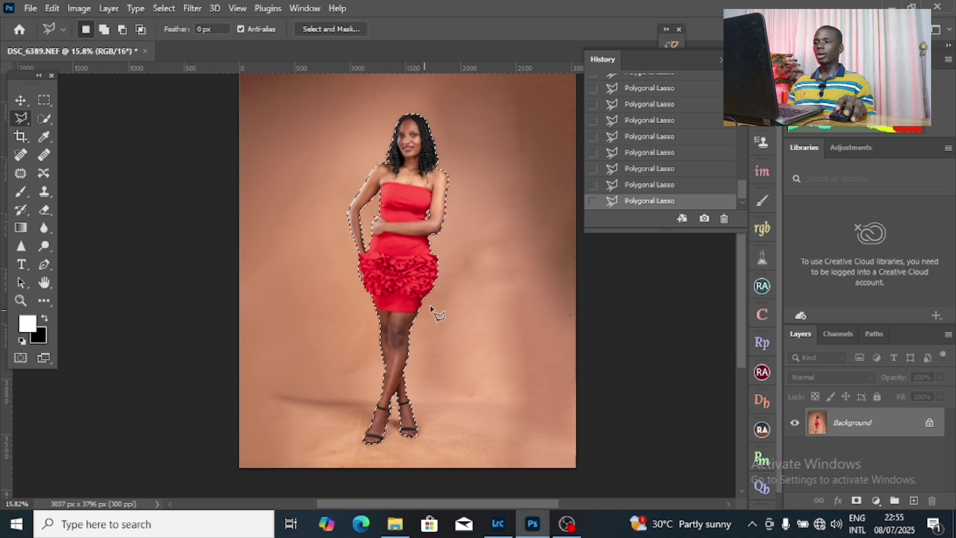
Feather the subject selection with a radius of 2 pixels
{"action": "right_click", "coordinate": [438, 154]}
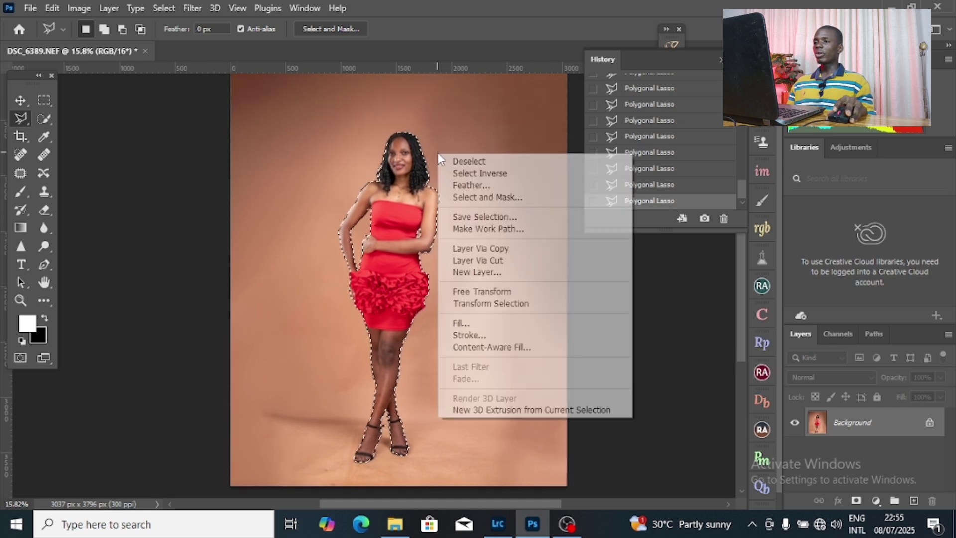
{"action": "left_click", "coordinate": [458, 111]}
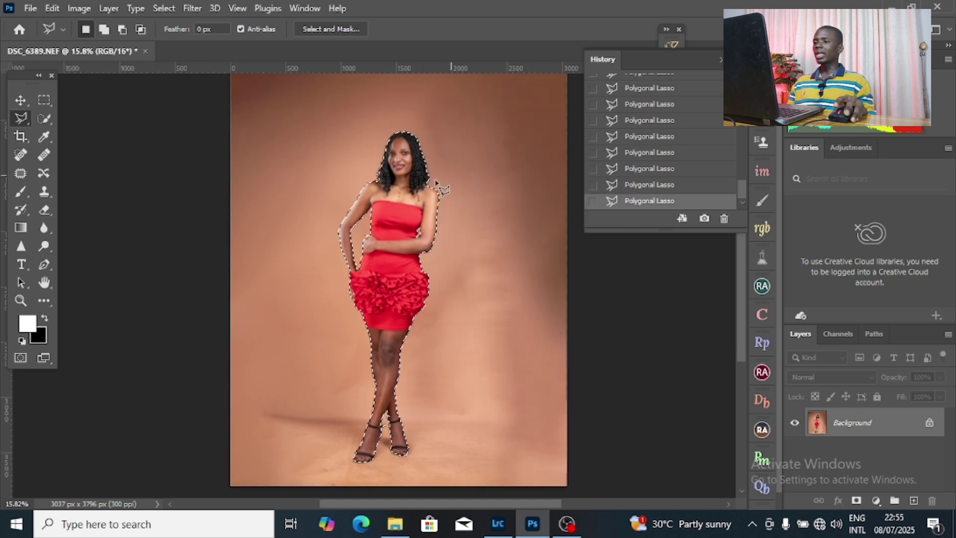
{"action": "right_click", "coordinate": [437, 138]}
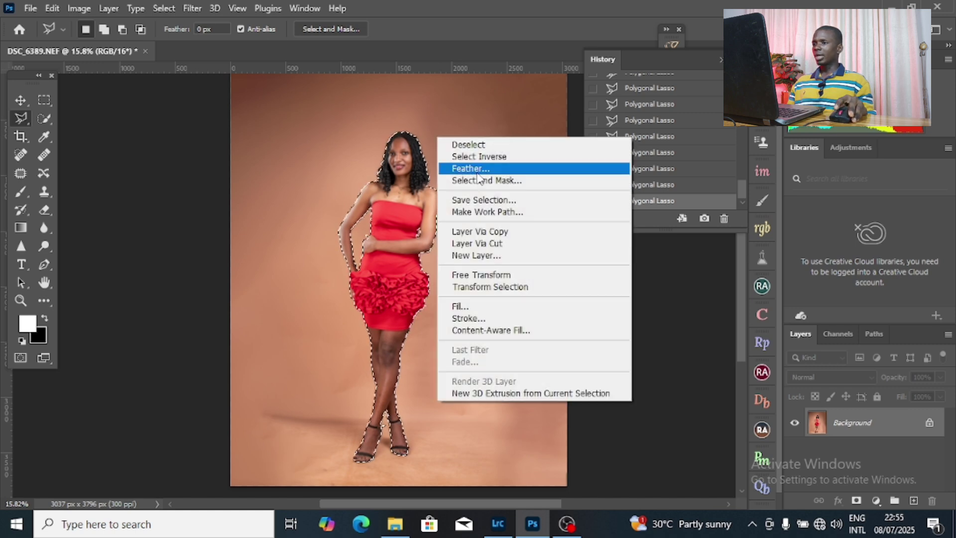
{"action": "left_click", "coordinate": [477, 172]}
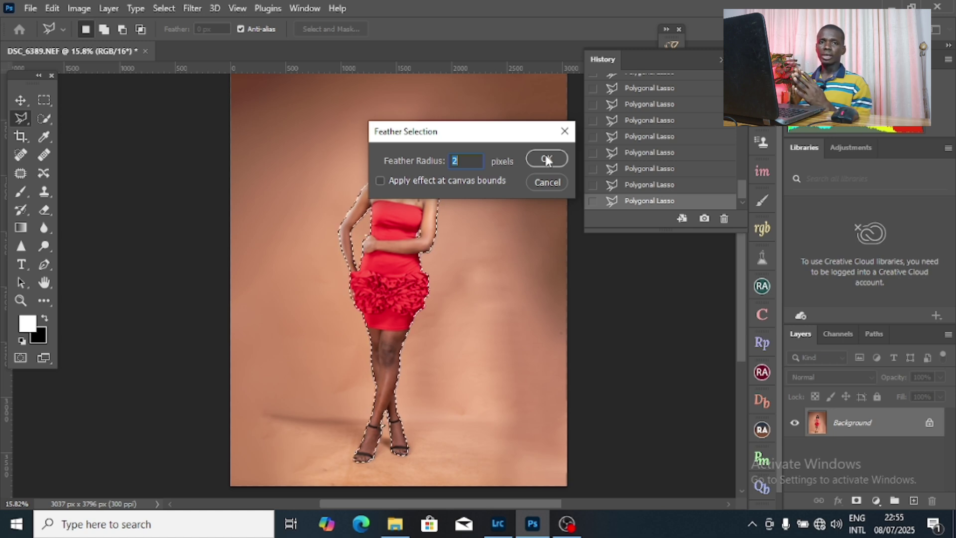
{"action": "left_click", "coordinate": [546, 159]}
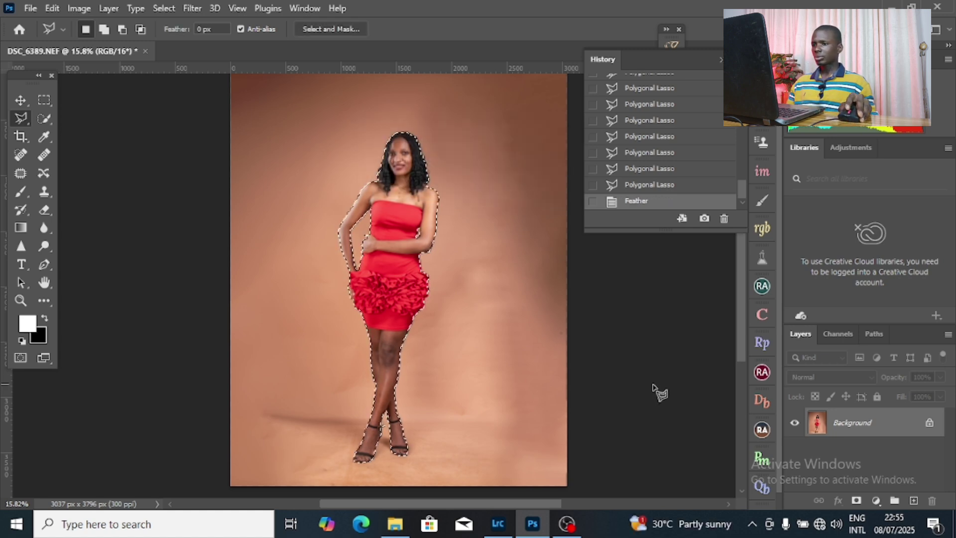
Invert the selection to cover the backdrop and copy it onto its own layer
{"action": "right_click", "coordinate": [437, 128]}
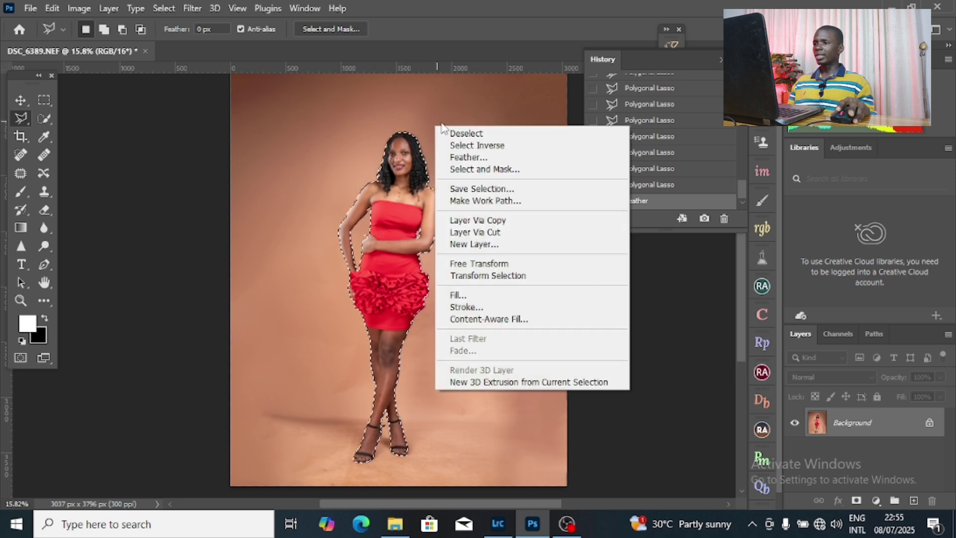
{"action": "left_click", "coordinate": [483, 146]}
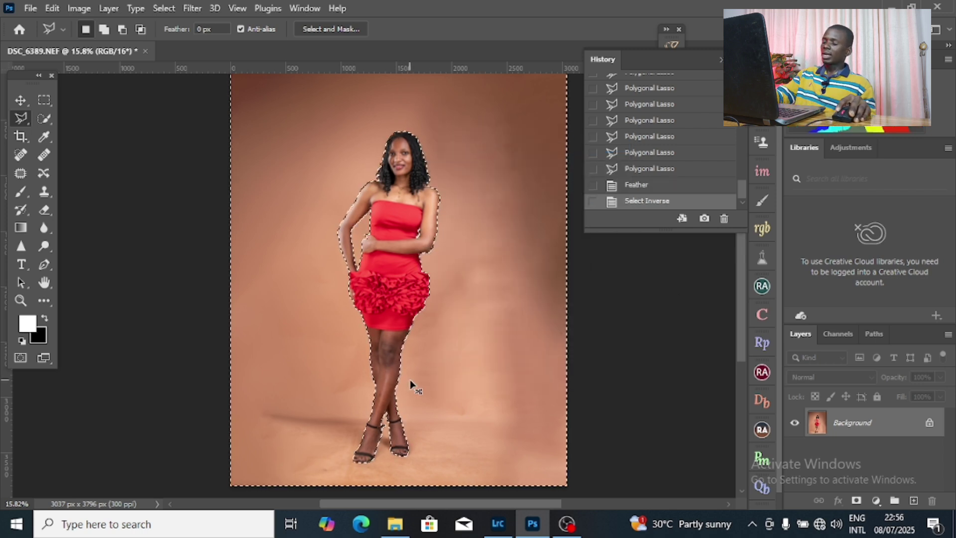
{"action": "key", "text": "ctrl+j"}
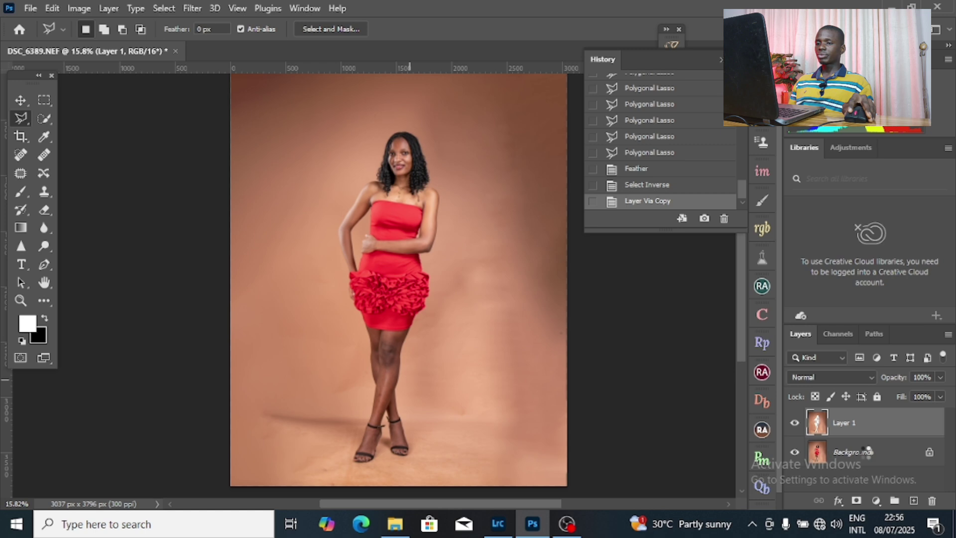
Duplicate the Background layer and load the copied backdrop layer's outline as a selection
{"action": "left_click", "coordinate": [822, 446]}
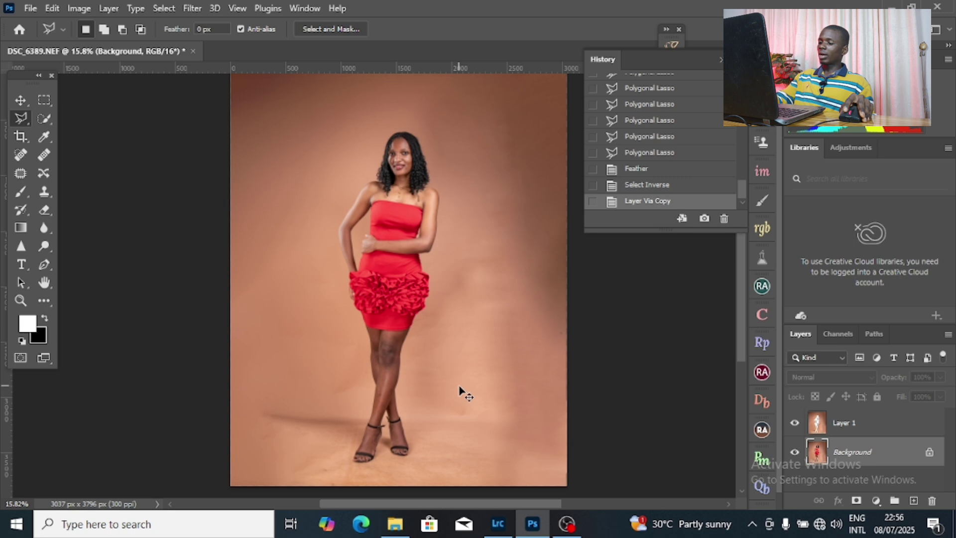
{"action": "key", "text": "ctrl+j"}
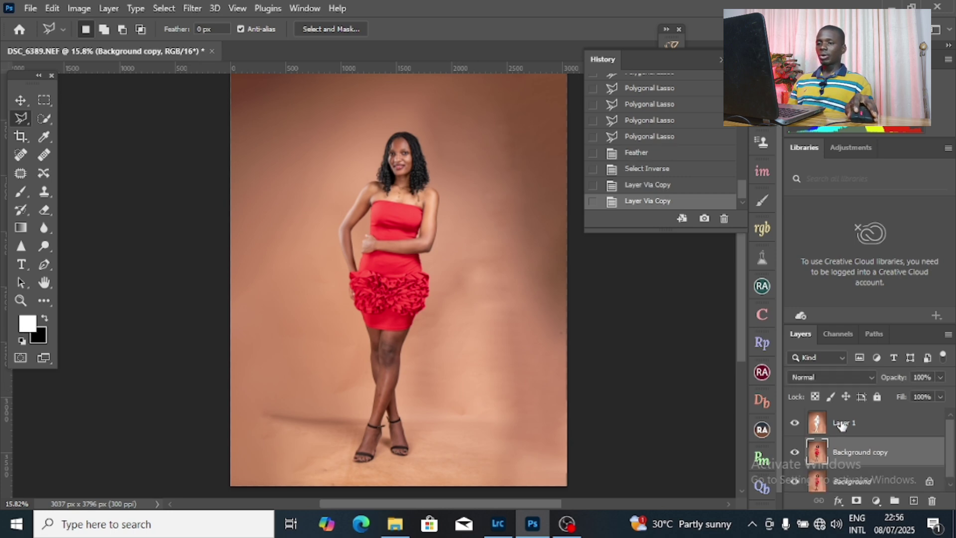
{"action": "left_click", "coordinate": [819, 425]}
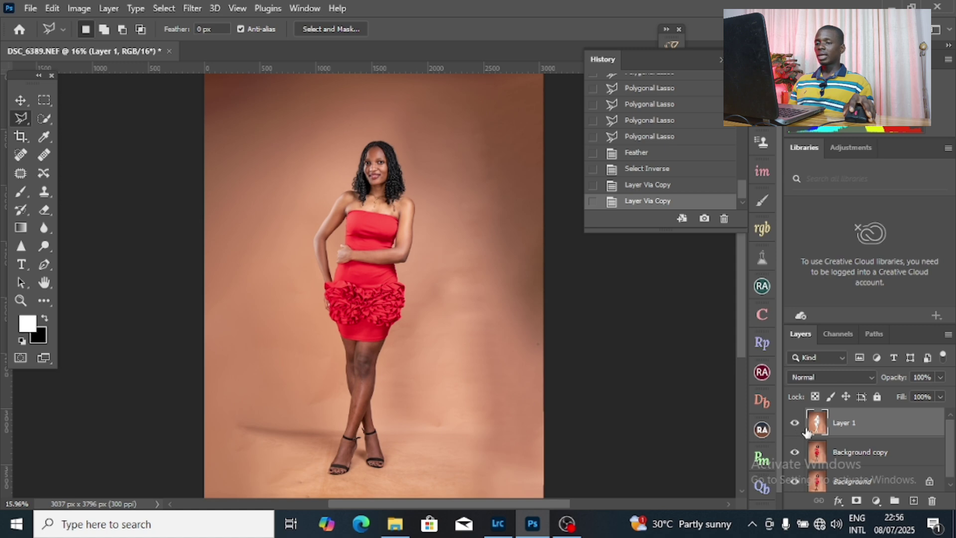
{"action": "left_click", "coordinate": [819, 425], "text": "ctrl"}
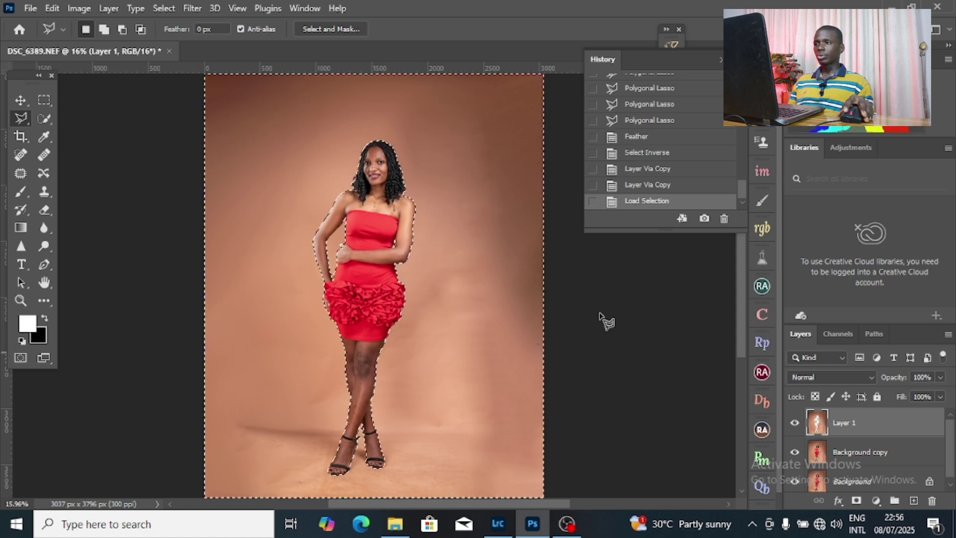
Invert the loaded backdrop selection so that it covers the woman
{"action": "left_click_drag", "start_coordinate": [316, 235], "coordinate": [355, 232]}
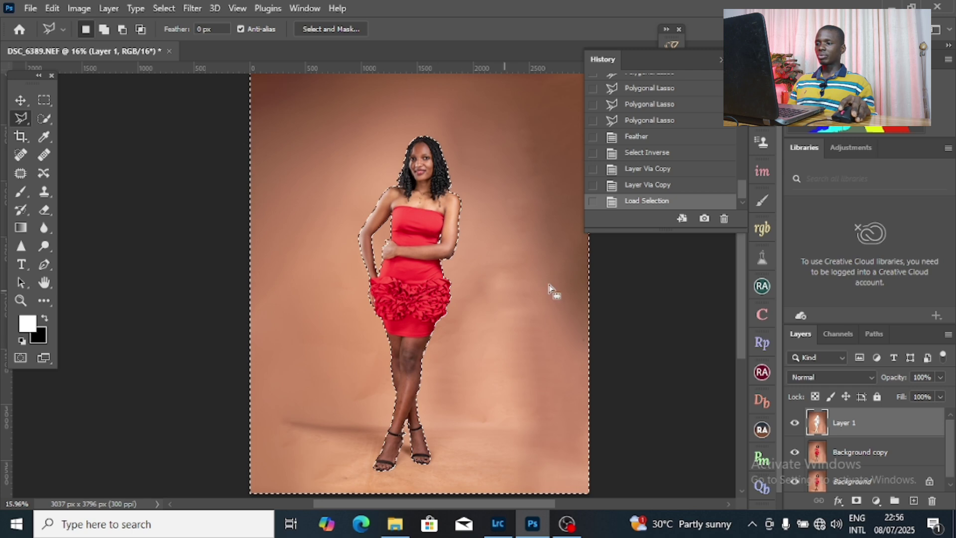
{"action": "scroll", "coordinate": [405, 206], "scroll_direction": "down", "scroll_amount": 2}
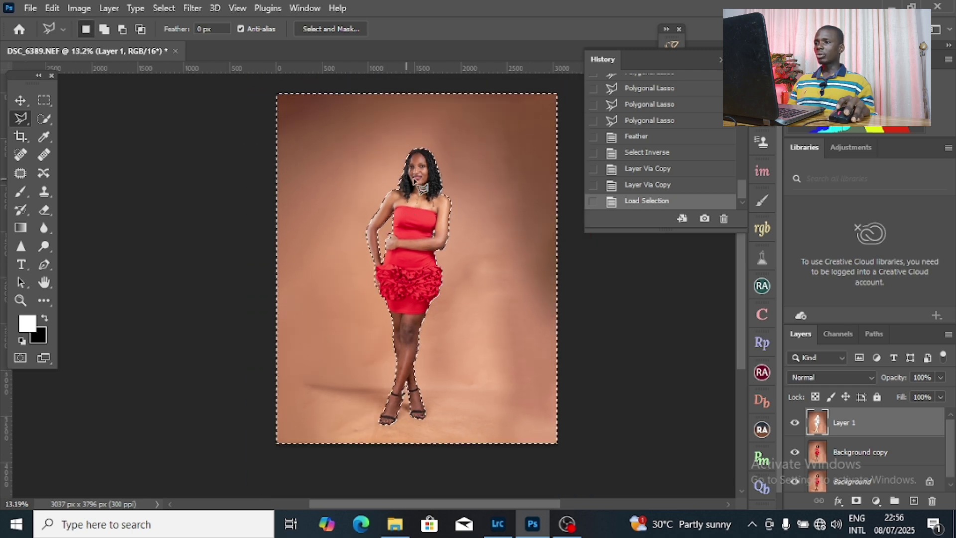
{"action": "right_click", "coordinate": [439, 164]}
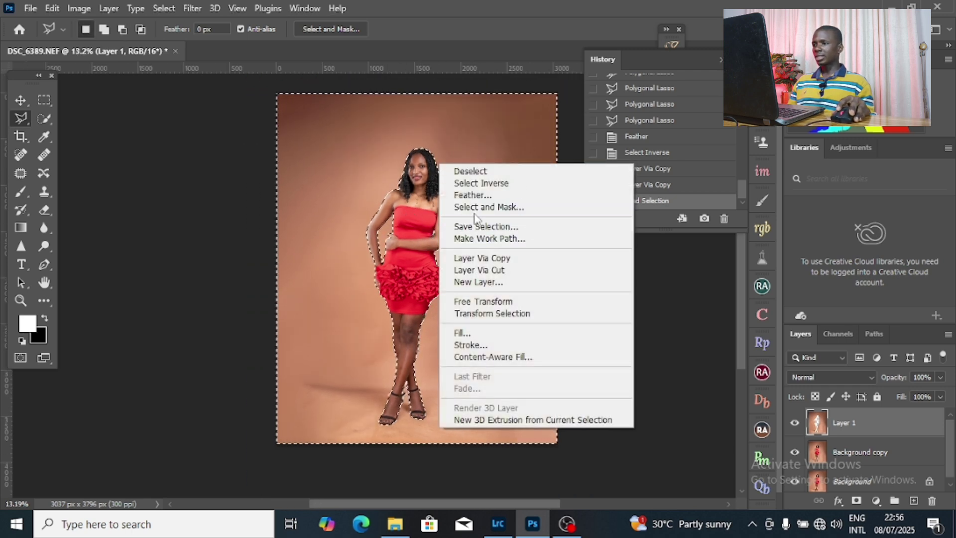
{"action": "left_click", "coordinate": [481, 184]}
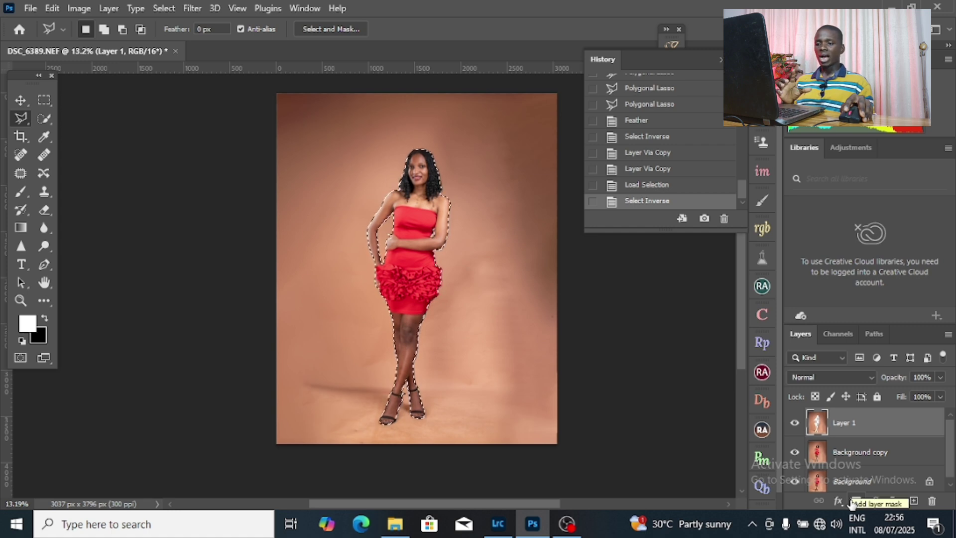
Mask the Background copy layer with the subject selection and move it above Layer 1
{"action": "left_click", "coordinate": [838, 459]}
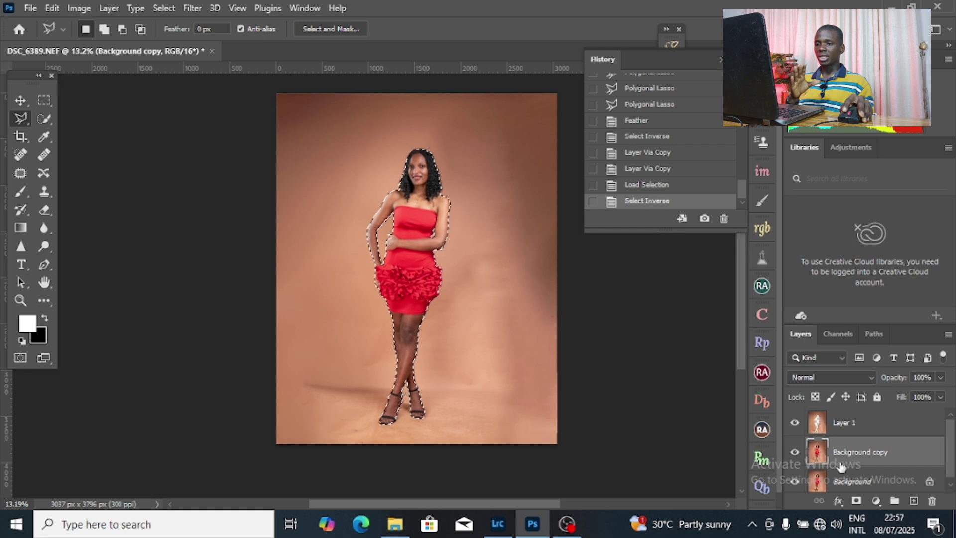
{"action": "left_click", "coordinate": [855, 501]}
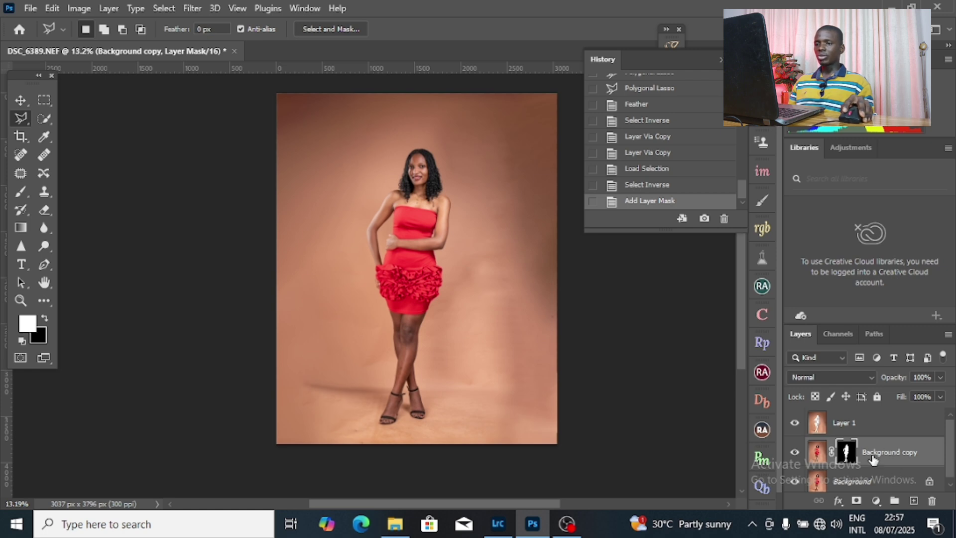
{"action": "left_click_drag", "start_coordinate": [873, 460], "coordinate": [871, 420]}
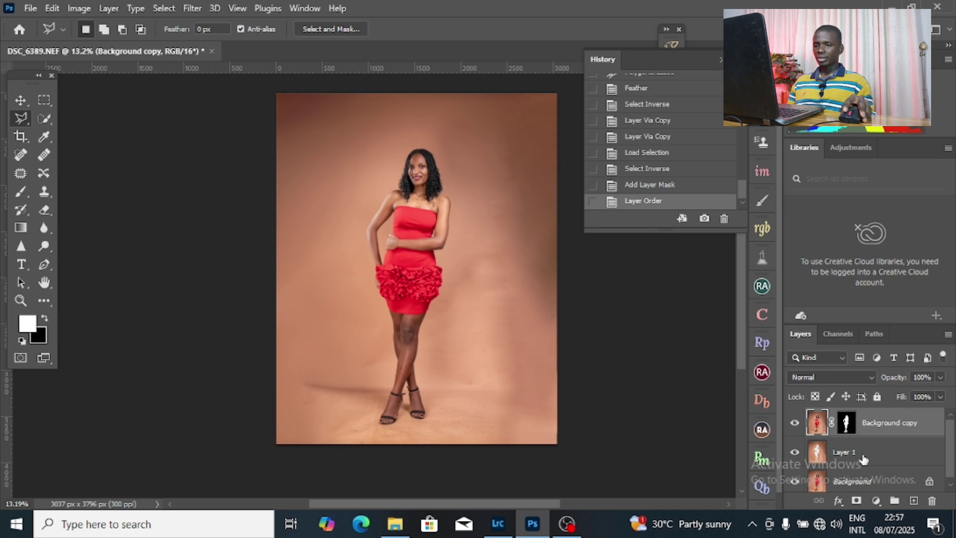
Apply a Gaussian Blur with a radius of 78.4 pixels to the backdrop on Layer 1
{"action": "left_click", "coordinate": [837, 454]}
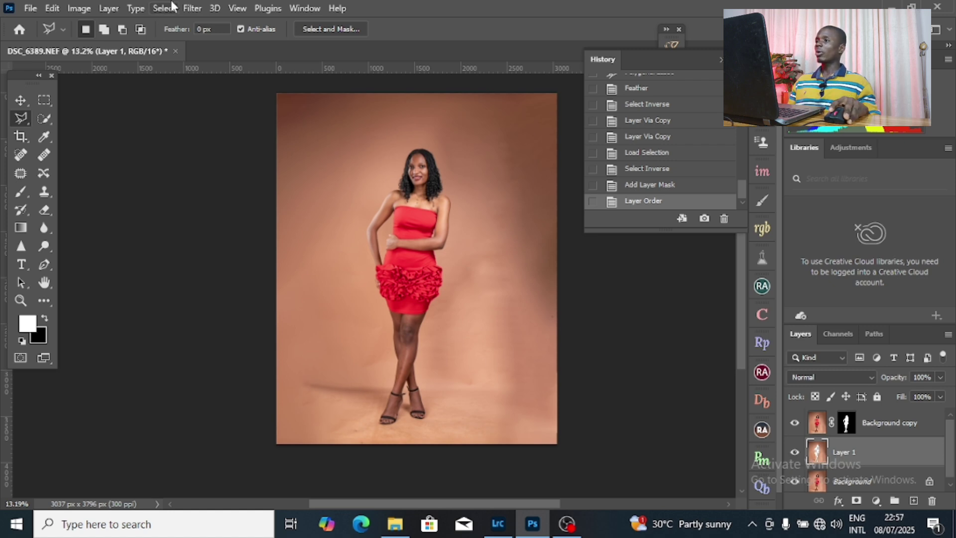
{"action": "left_click", "coordinate": [193, 8]}
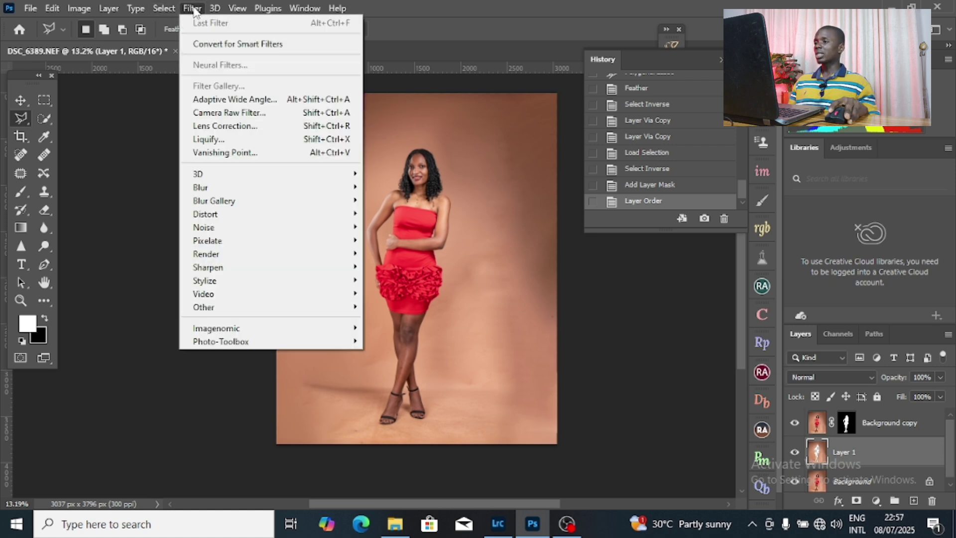
{"action": "mouse_move", "coordinate": [213, 193]}
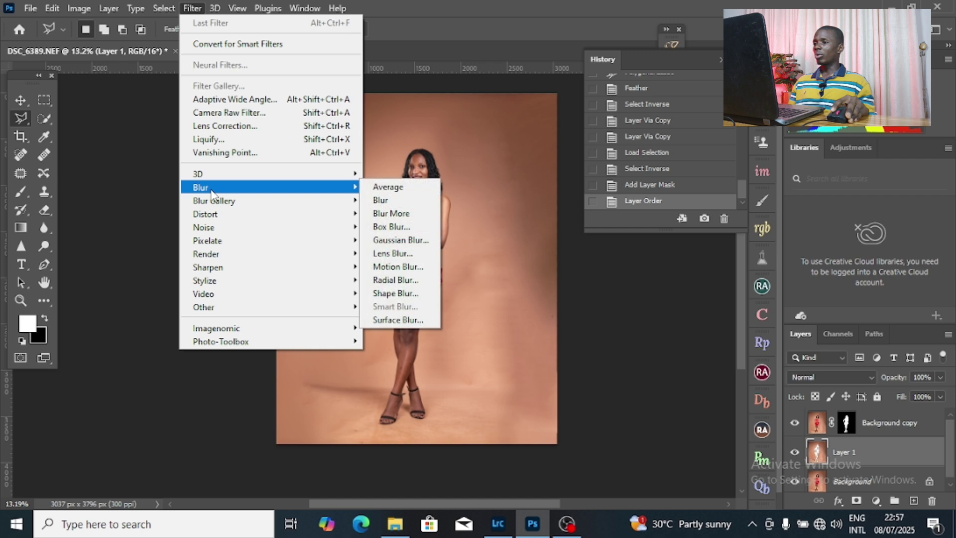
{"action": "left_click", "coordinate": [400, 240]}
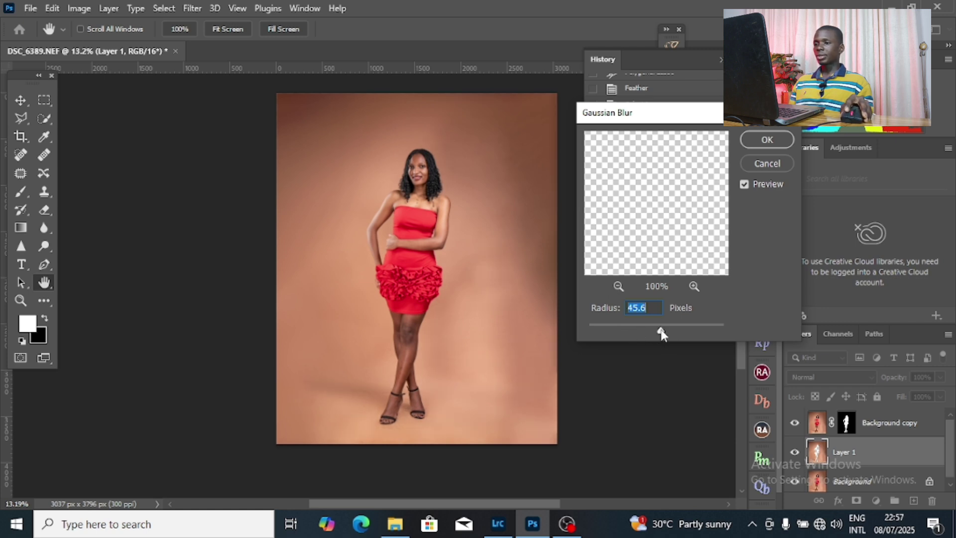
{"action": "left_click_drag", "start_coordinate": [661, 330], "coordinate": [669, 331]}
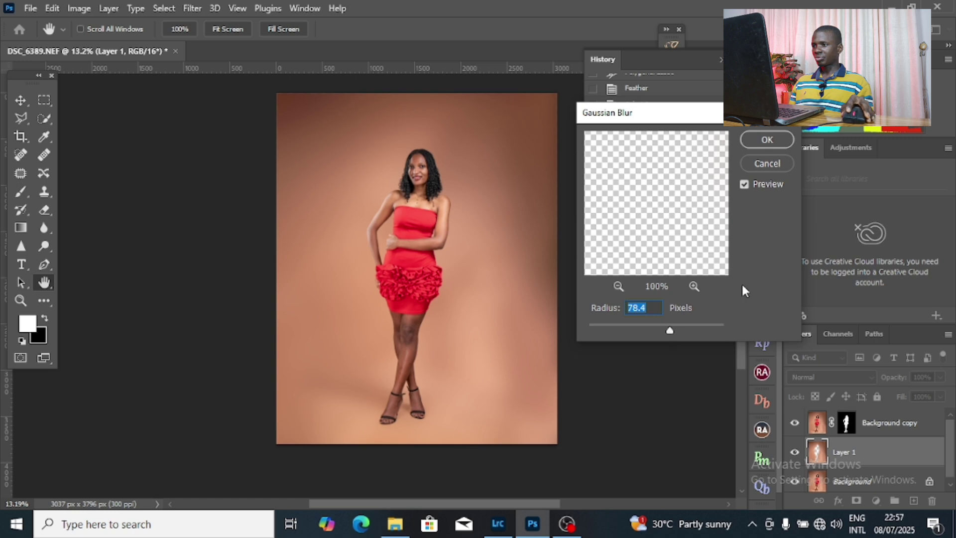
{"action": "left_click", "coordinate": [768, 141]}
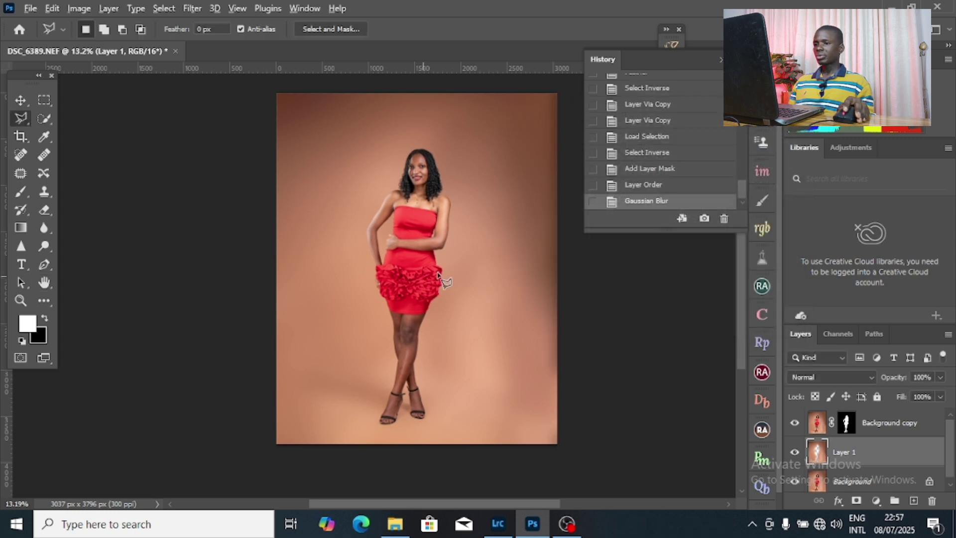
Group Background copy with Layer 1 and toggle the group's visibility to compare the backdrop before and after blurring
{"action": "left_click", "coordinate": [892, 428], "text": "shift"}
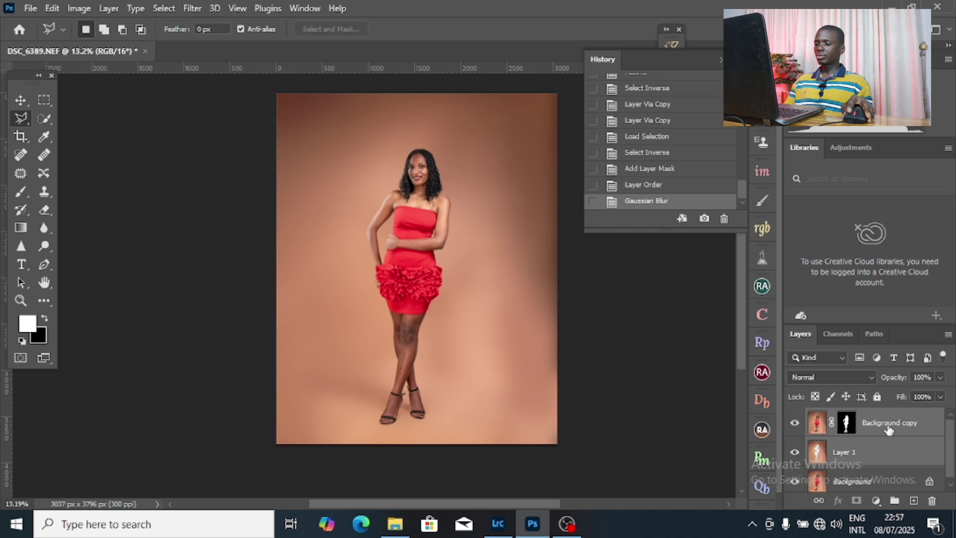
{"action": "key", "text": "ctrl+g"}
{"action": "left_click", "coordinate": [794, 418]}
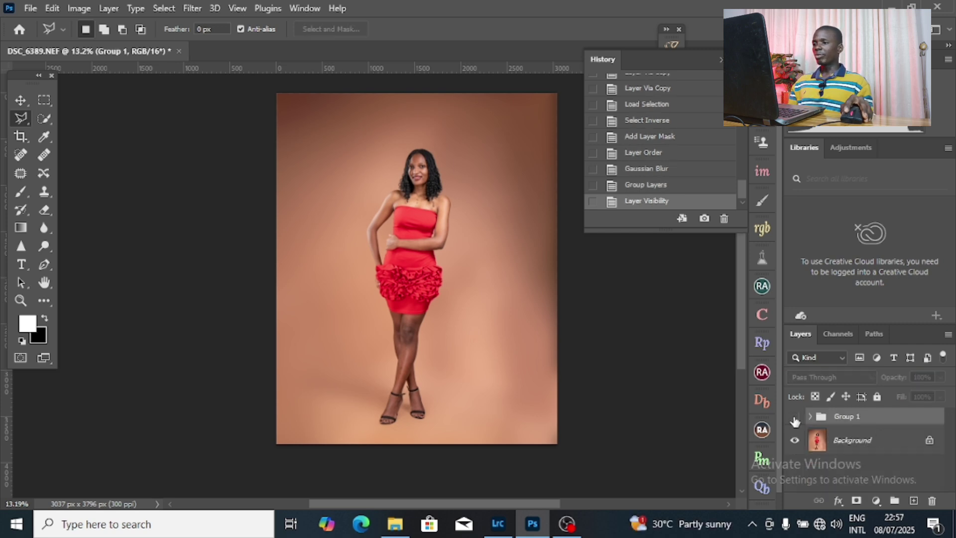
{"action": "left_click", "coordinate": [794, 418]}
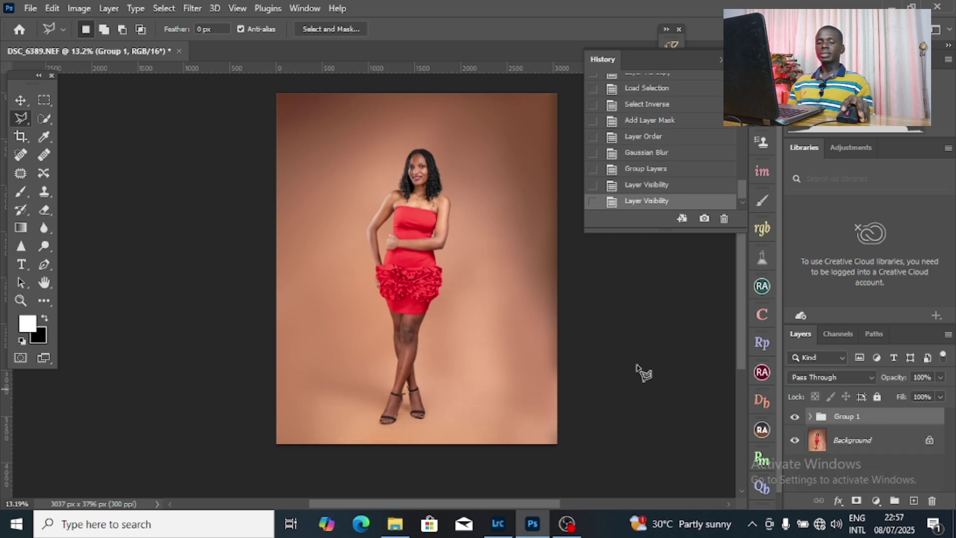
{"action": "left_click_drag", "start_coordinate": [425, 250], "coordinate": [425, 275]}
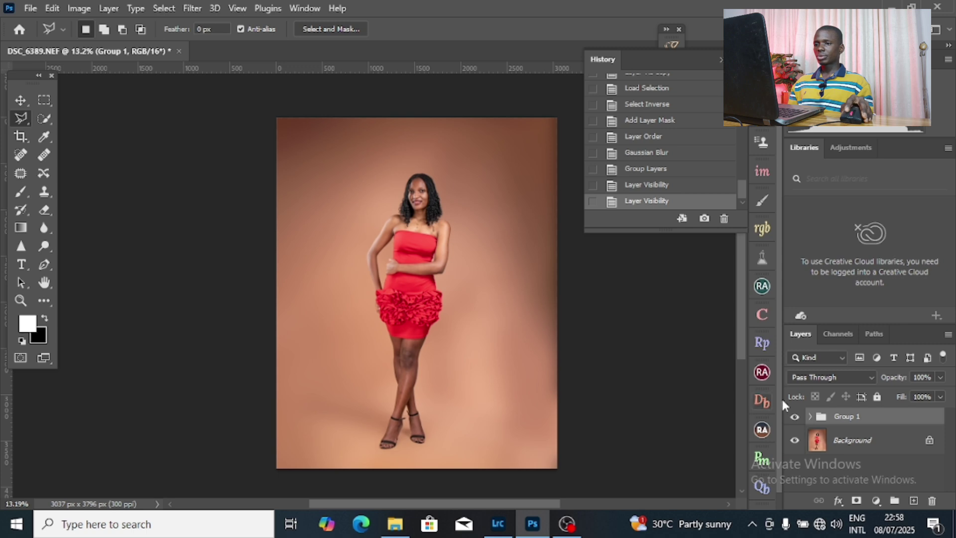
{"action": "left_click", "coordinate": [795, 417]}
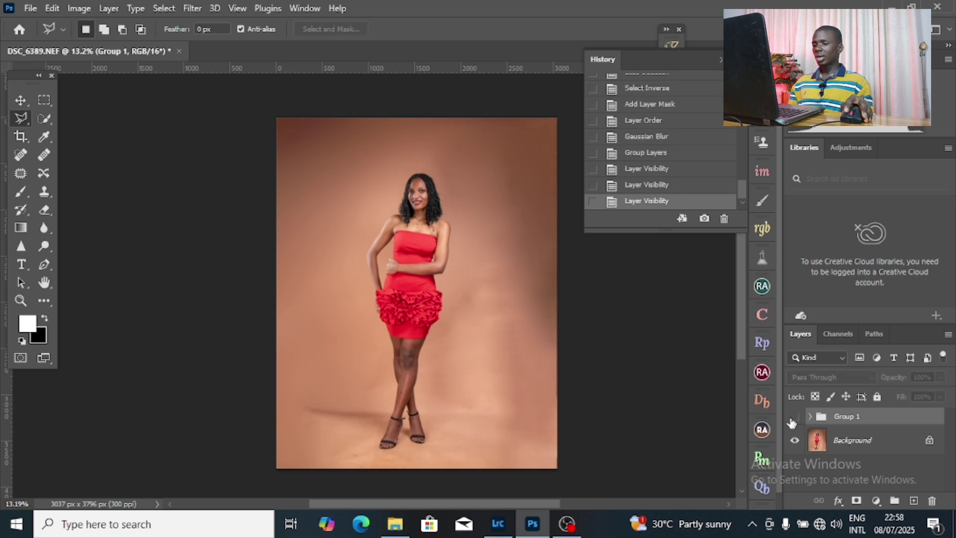
{"action": "left_click", "coordinate": [795, 417]}
Turn the visibility of Group 1 back on
{"action": "scroll", "coordinate": [641, 128], "scroll_direction": "up", "scroll_amount": 3}
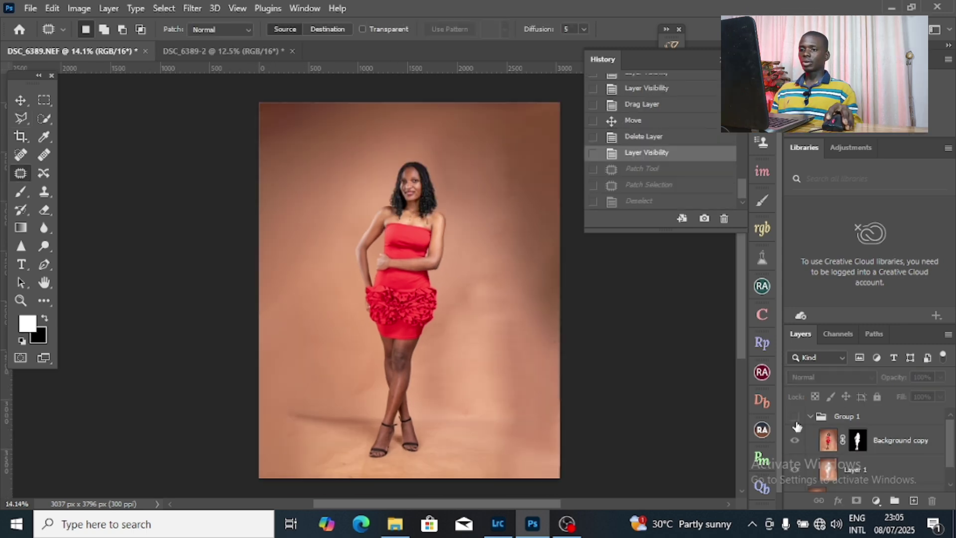
{"action": "left_click", "coordinate": [795, 423]}
{"action": "left_click_drag", "start_coordinate": [517, 343], "coordinate": [497, 335]}
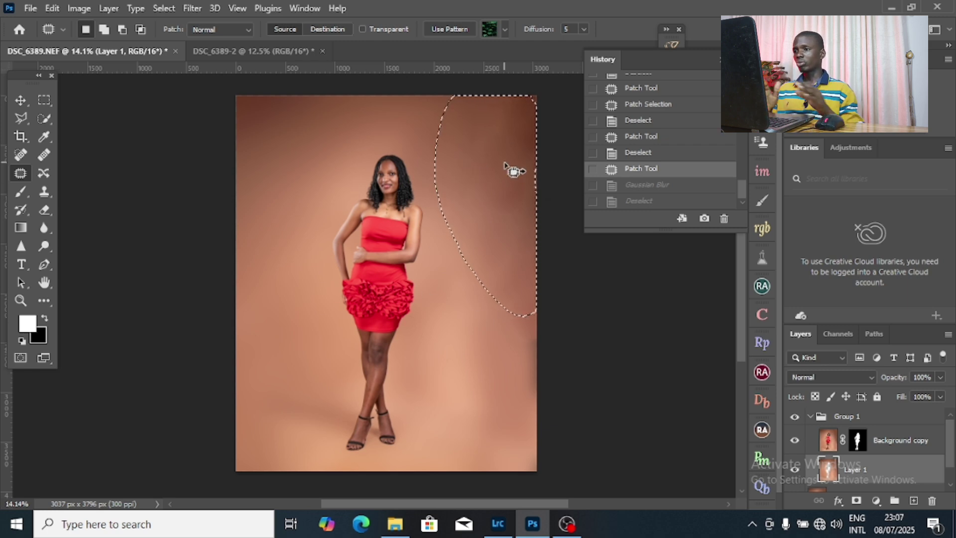
Feather the selection around the dark upper-right area of the backdrop by 99 pixels
{"action": "right_click", "coordinate": [382, 117]}
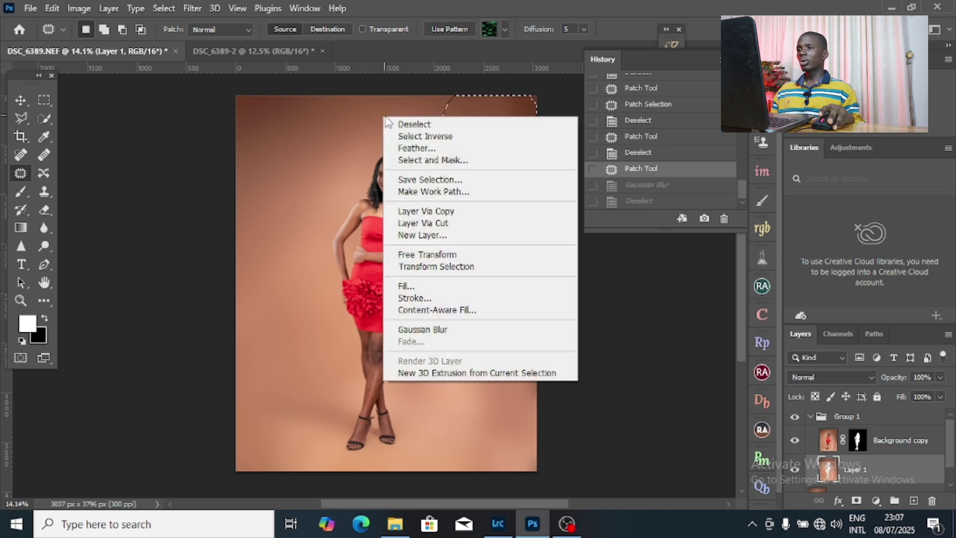
{"action": "left_click", "coordinate": [420, 148]}
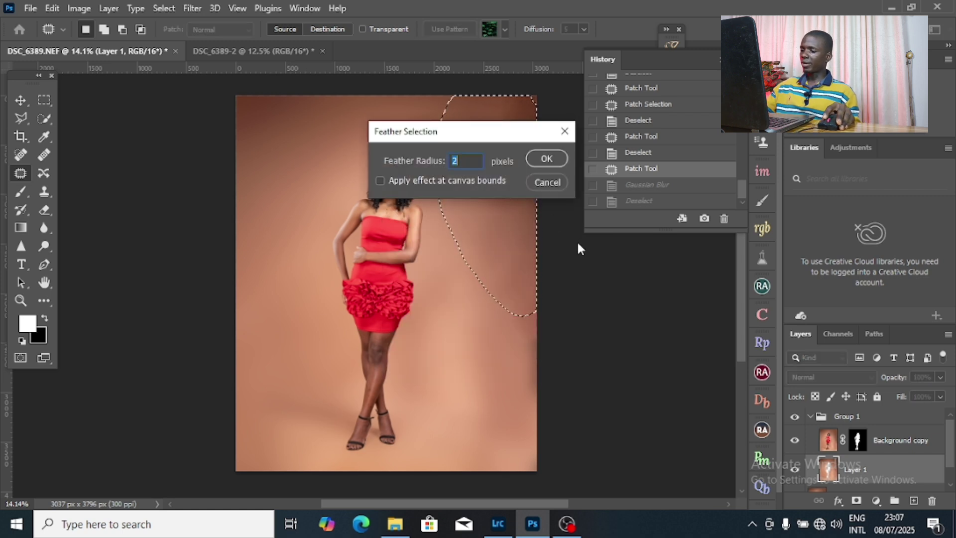
{"action": "type", "text": "99"}
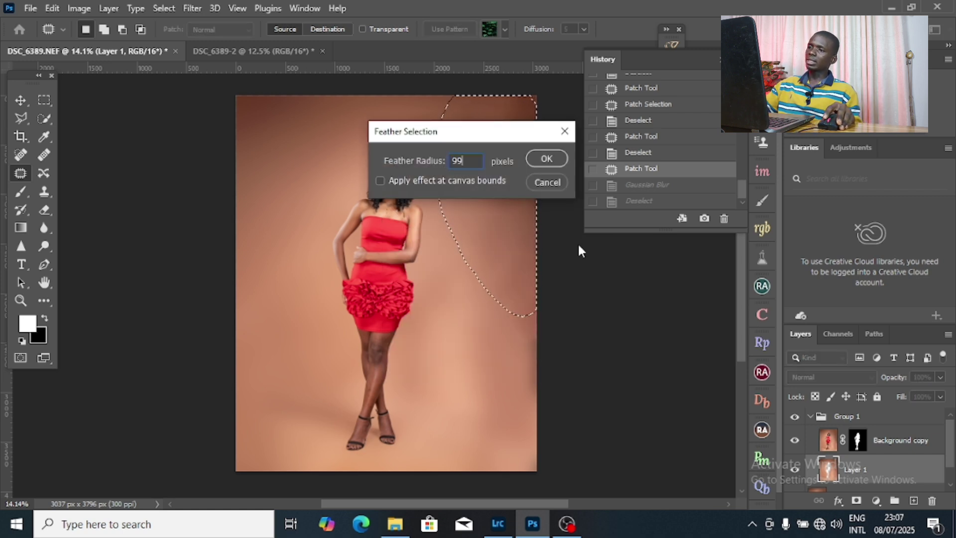
{"action": "left_click", "coordinate": [541, 160]}
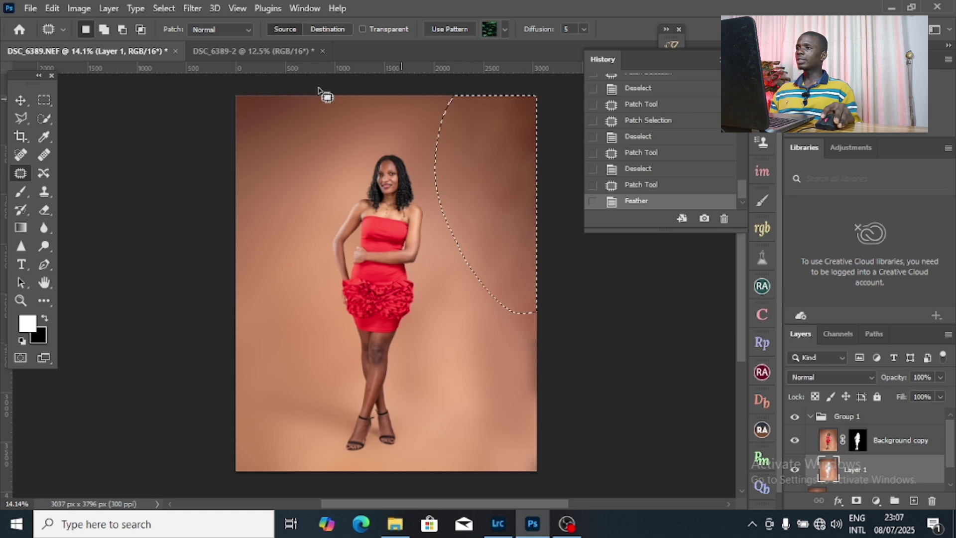
Blur the feathered upper-right backdrop area with a 193.5-pixel Gaussian Blur and clear the selection
{"action": "left_click", "coordinate": [191, 8]}
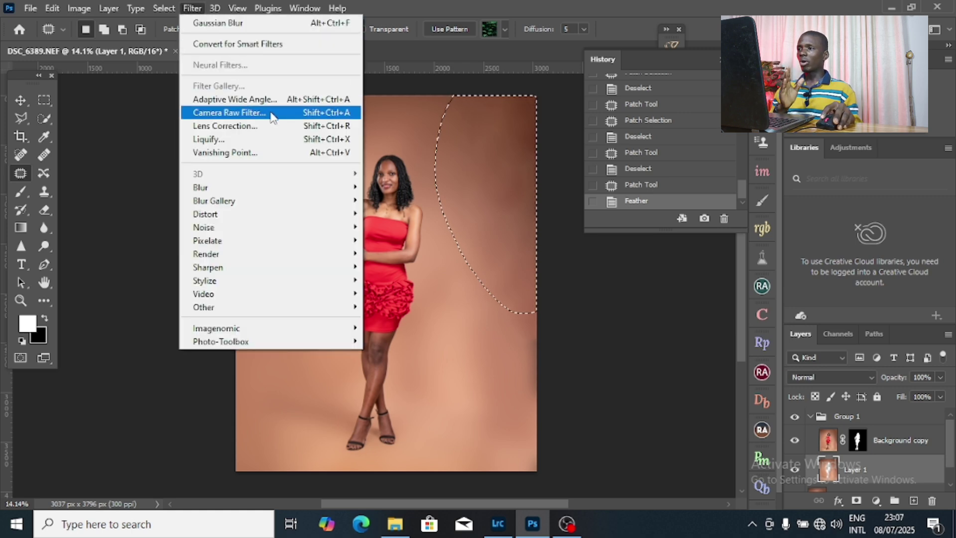
{"action": "mouse_move", "coordinate": [298, 188]}
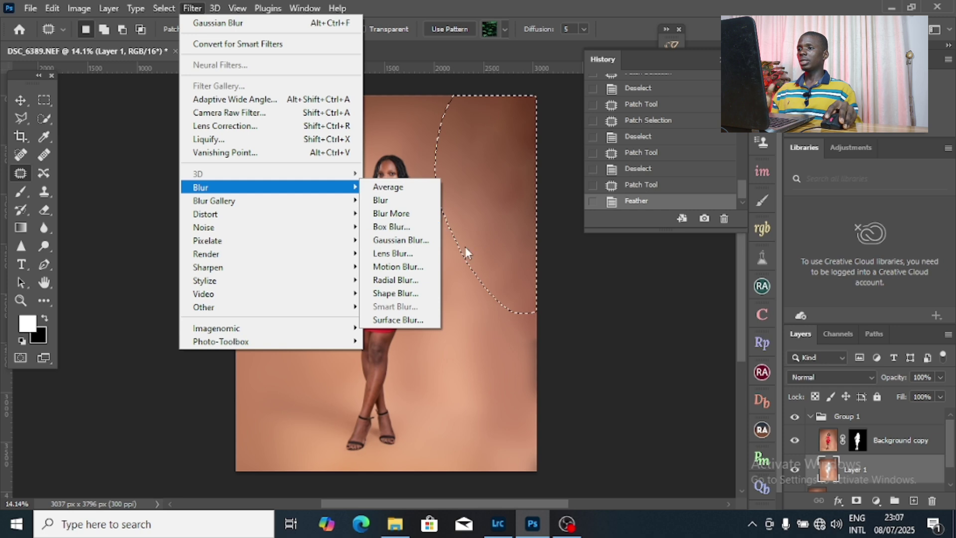
{"action": "left_click", "coordinate": [396, 241]}
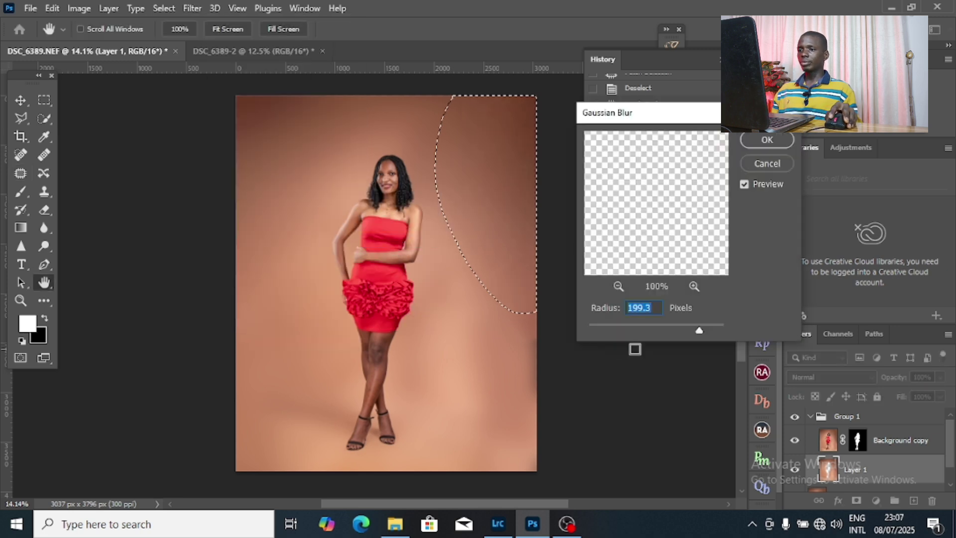
{"action": "left_click_drag", "start_coordinate": [699, 330], "coordinate": [700, 335]}
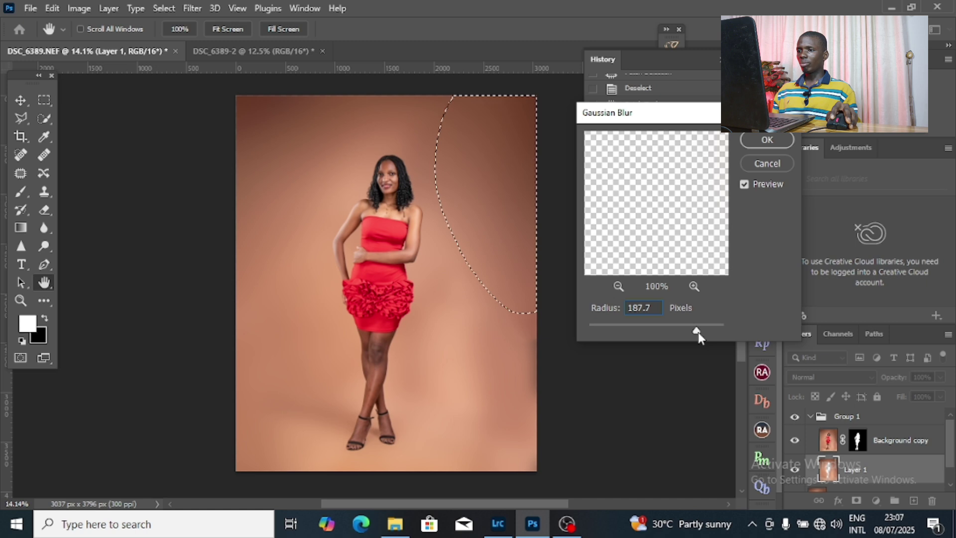
{"action": "left_click_drag", "start_coordinate": [697, 333], "coordinate": [698, 331]}
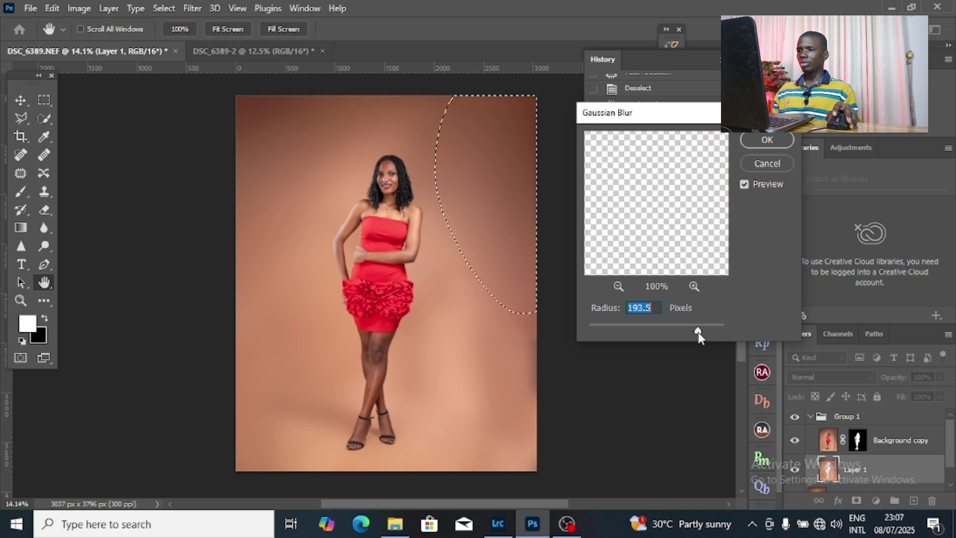
{"action": "left_click", "coordinate": [767, 141]}
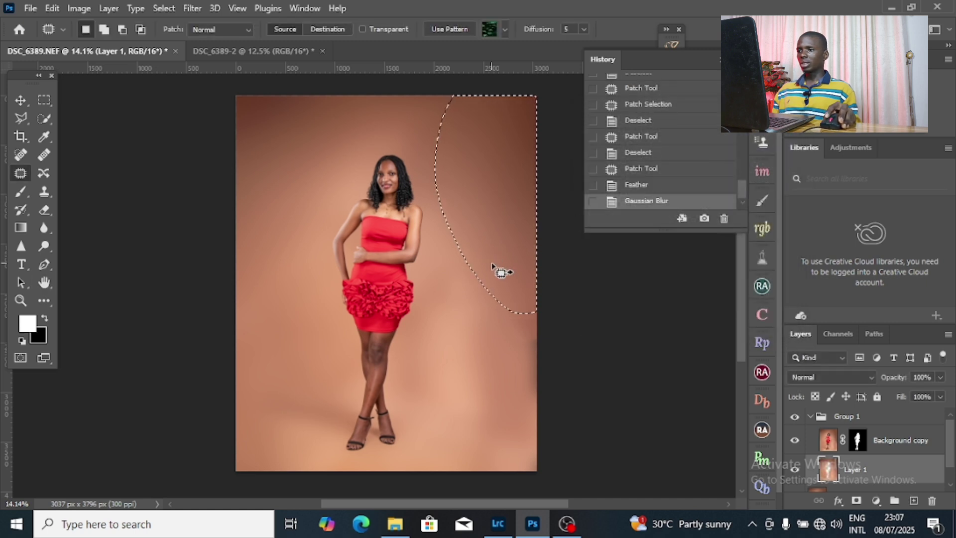
{"action": "key", "text": "ctrl+d"}
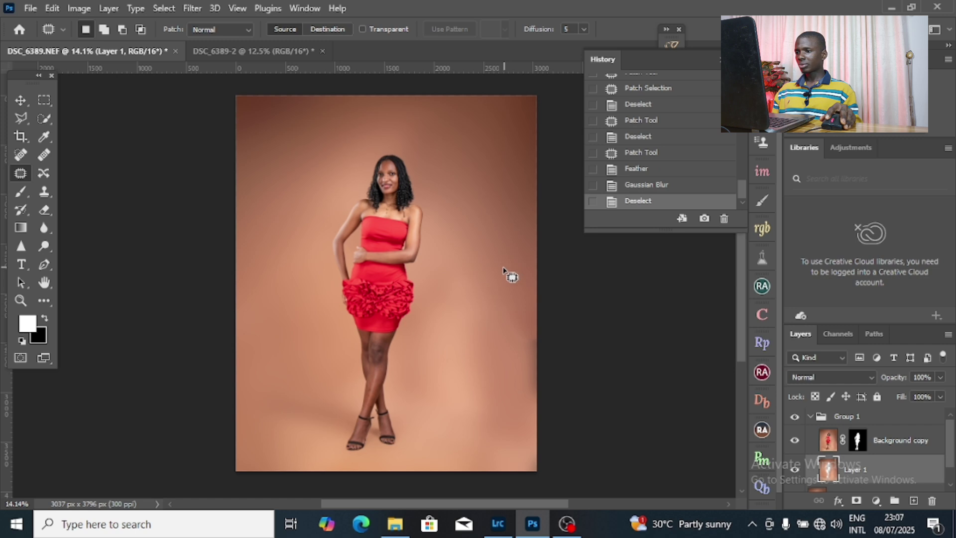
Outline the uneven backdrop patch along the lower right edge of the photo with the Patch tool and feather the selection
{"action": "mouse_move", "coordinate": [503, 270]}
{"action": "left_mouse_down"}
{"action": "mouse_move", "coordinate": [470, 342]}
{"action": "mouse_move", "coordinate": [495, 405]}
{"action": "mouse_move", "coordinate": [565, 331]}
{"action": "mouse_move", "coordinate": [506, 301]}
{"action": "left_mouse_up"}
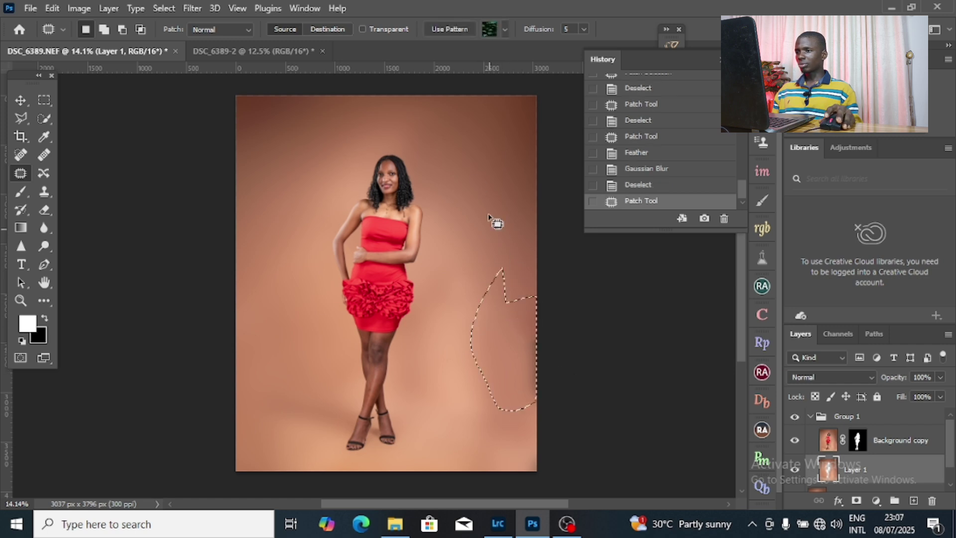
{"action": "right_click", "coordinate": [456, 147]}
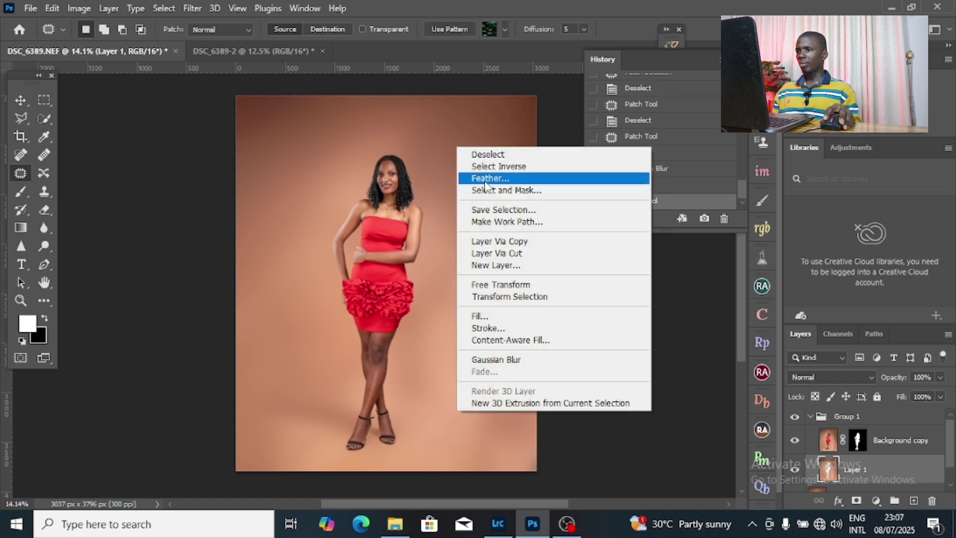
{"action": "left_click", "coordinate": [478, 180]}
{"action": "left_click", "coordinate": [558, 159]}
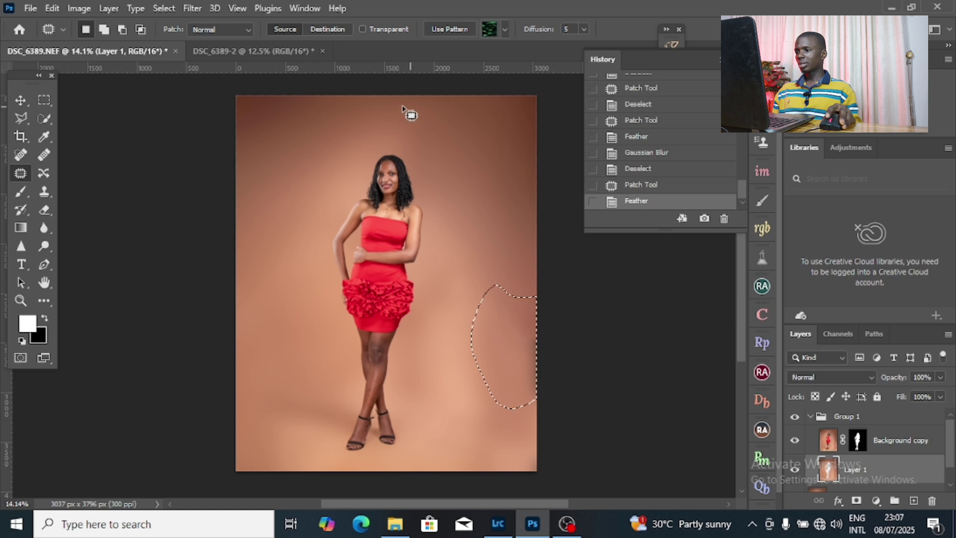
Reapply the last Gaussian Blur to the feathered backdrop area along the photo's lower right edge and clear the selection
{"action": "left_click", "coordinate": [199, 9]}
{"action": "left_click", "coordinate": [210, 22]}
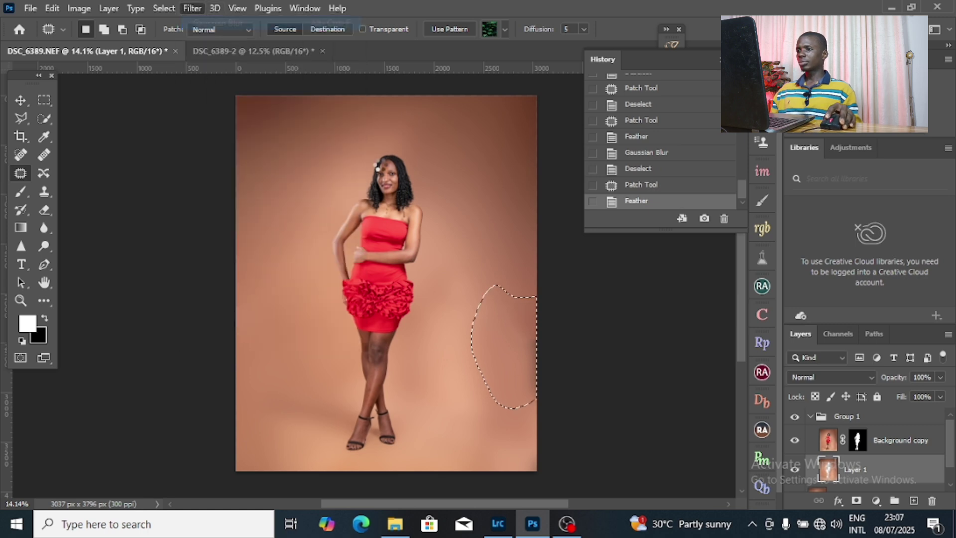
{"action": "key", "text": "ctrl+d"}
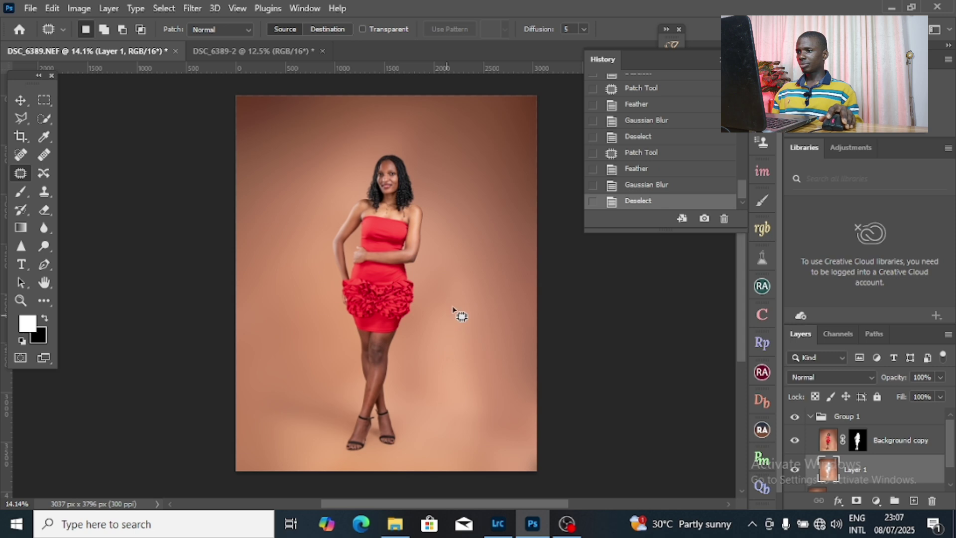
Patch the uneven backdrop strip to the right of the subject's legs with backdrop from just above it, and deselect
{"action": "mouse_move", "coordinate": [479, 262]}
{"action": "left_mouse_down"}
{"action": "mouse_move", "coordinate": [459, 300]}
{"action": "mouse_move", "coordinate": [493, 301]}
{"action": "mouse_move", "coordinate": [479, 261]}
{"action": "left_mouse_up"}
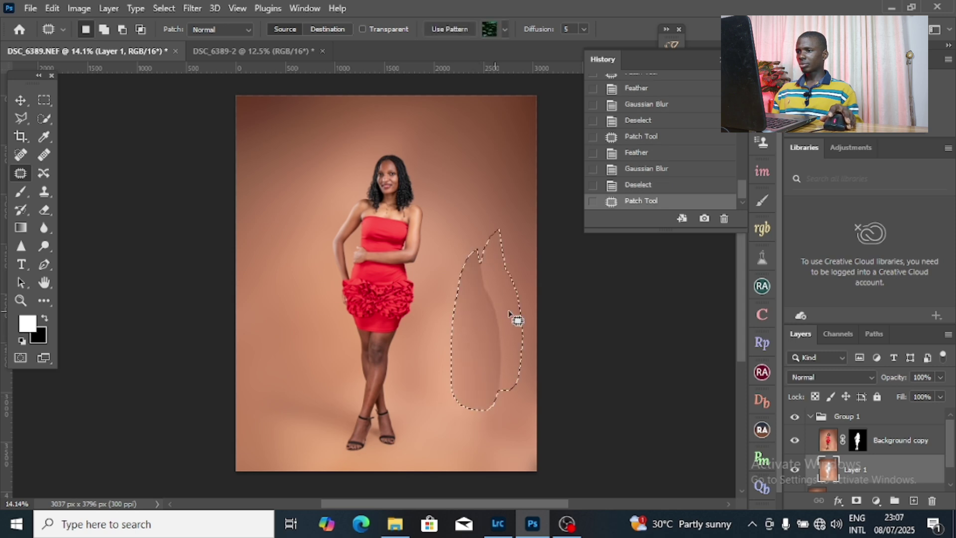
{"action": "left_click_drag", "start_coordinate": [508, 312], "coordinate": [495, 253]}
{"action": "key", "text": "ctrl+d"}
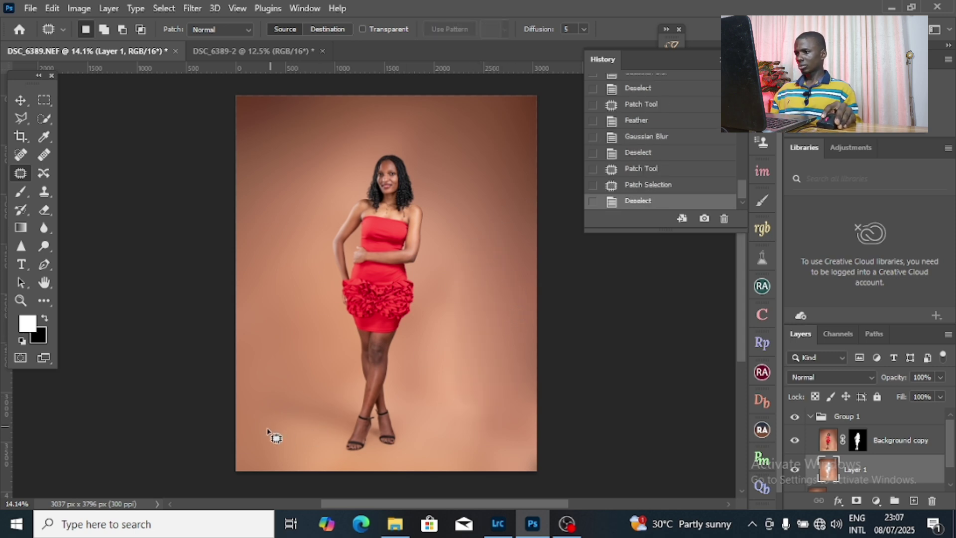
Patch the uneven floor areas along the bottom of the photo and near its lower right corner, clearing each selection
{"action": "mouse_move", "coordinate": [271, 435]}
{"action": "left_mouse_down"}
{"action": "mouse_move", "coordinate": [251, 424]}
{"action": "mouse_move", "coordinate": [240, 441]}
{"action": "mouse_move", "coordinate": [288, 422]}
{"action": "mouse_move", "coordinate": [221, 427]}
{"action": "mouse_move", "coordinate": [250, 443]}
{"action": "mouse_move", "coordinate": [260, 432]}
{"action": "mouse_move", "coordinate": [235, 450]}
{"action": "mouse_move", "coordinate": [245, 420]}
{"action": "mouse_move", "coordinate": [525, 457]}
{"action": "mouse_move", "coordinate": [425, 473]}
{"action": "mouse_move", "coordinate": [430, 490]}
{"action": "mouse_move", "coordinate": [458, 495]}
{"action": "left_mouse_up"}
{"action": "key", "text": "ctrl+d"}
{"action": "key", "text": "ctrl+d"}
{"action": "key", "text": "ctrl+d"}
{"action": "key", "text": "ctrl+d"}
{"action": "left_click_drag", "start_coordinate": [510, 447], "coordinate": [453, 461]}
{"action": "key", "text": "ctrl+d"}
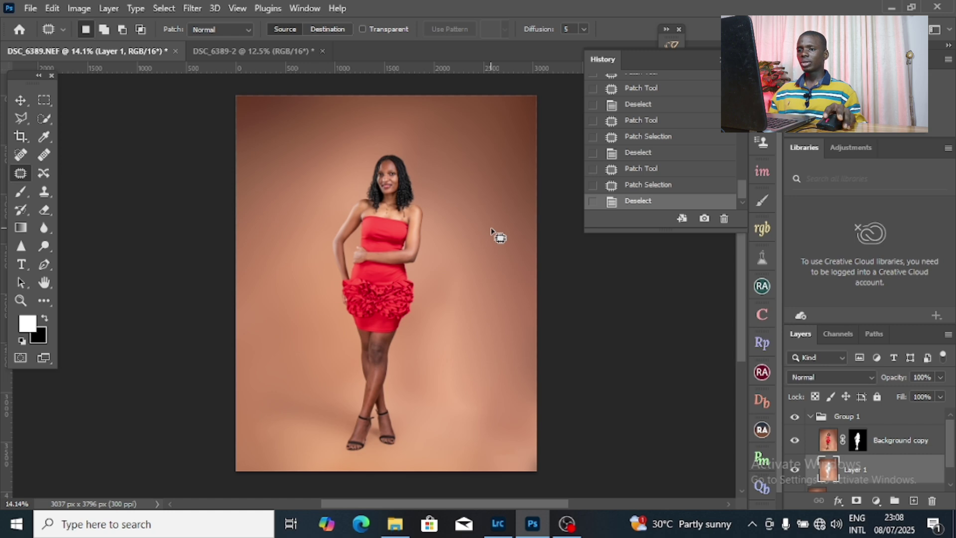
Compare the retouched photo with the original by switching Group 1's visibility off and on, collapsing the group in between
{"action": "left_click", "coordinate": [797, 421]}
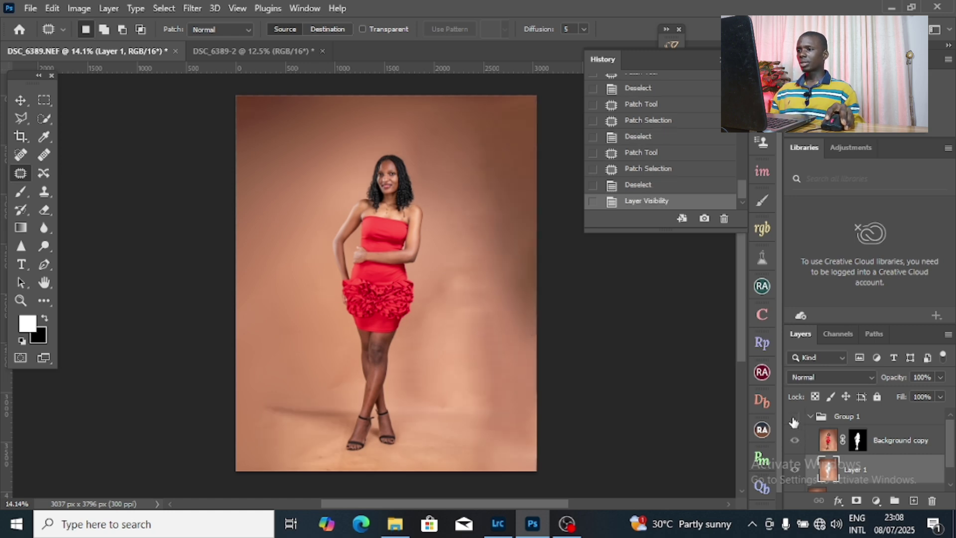
{"action": "left_click", "coordinate": [793, 421]}
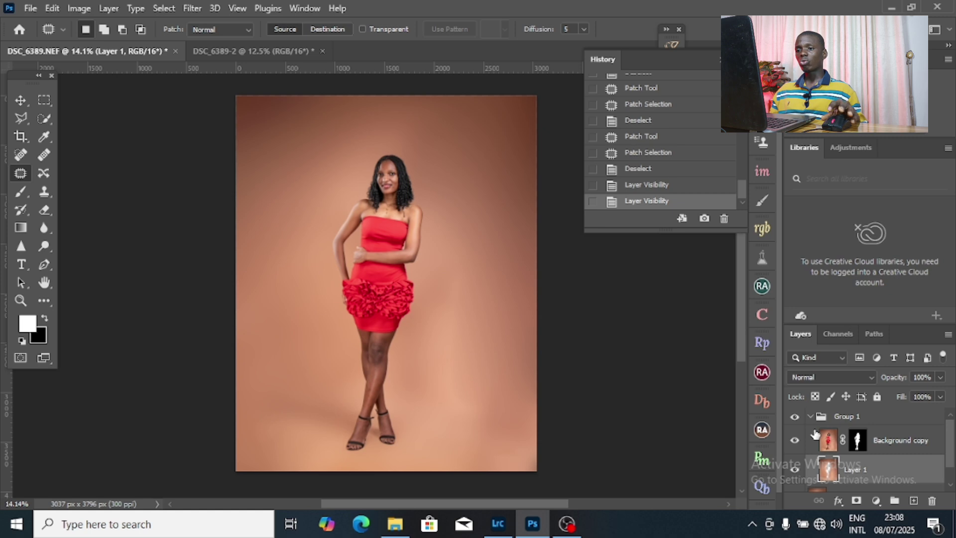
{"action": "left_click", "coordinate": [810, 416]}
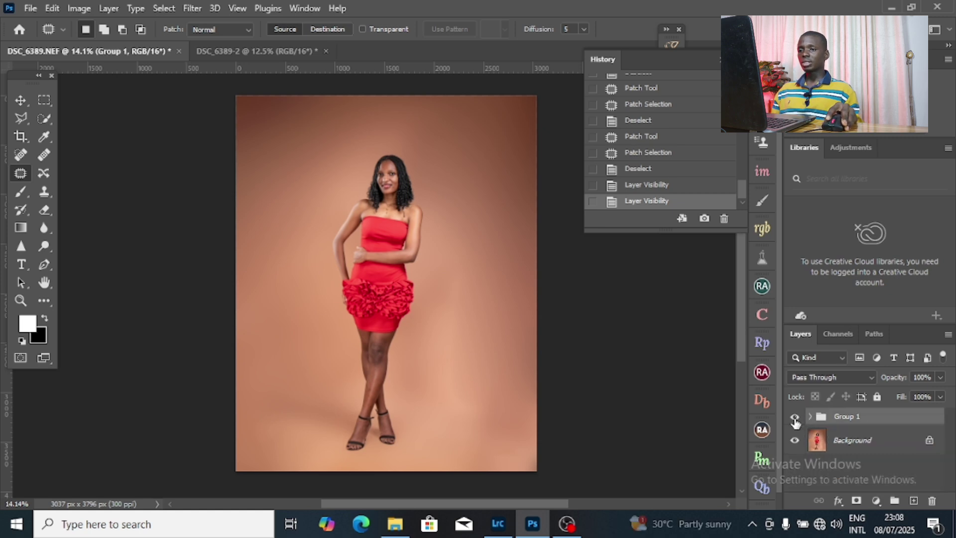
{"action": "left_click", "coordinate": [795, 419]}
{"action": "left_click", "coordinate": [794, 419]}
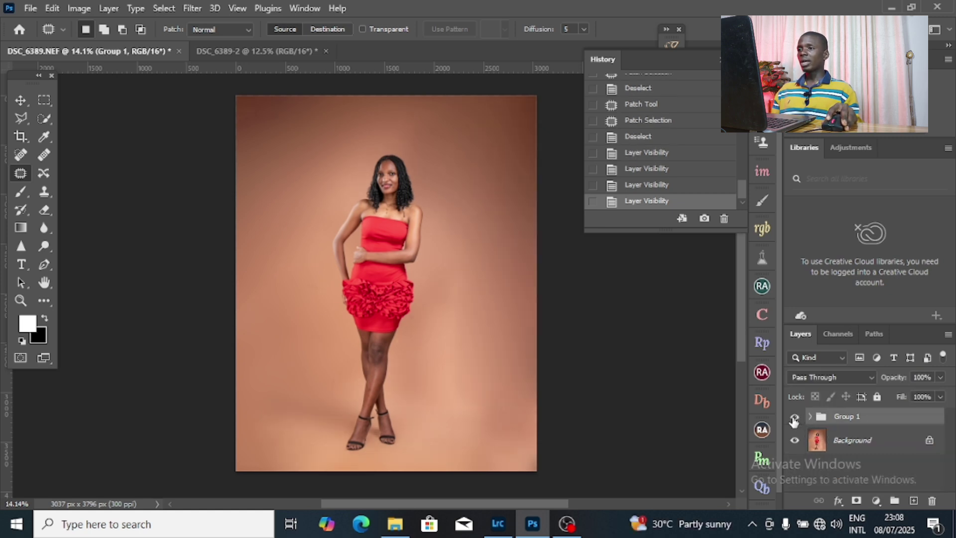